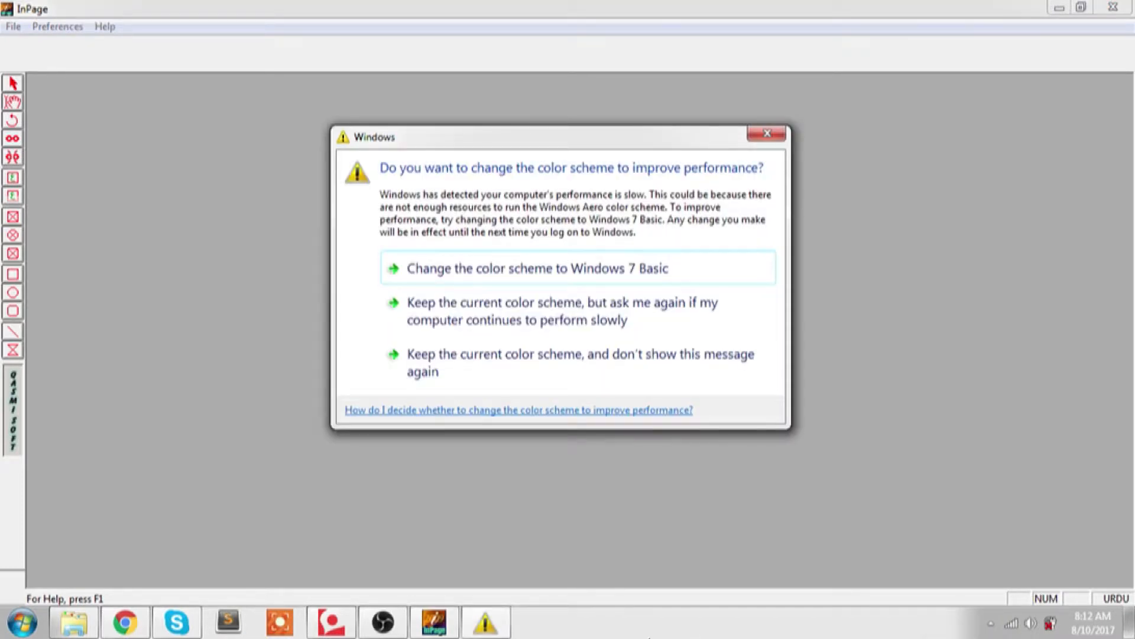
- Keep the current Windows color scheme without being asked again, and create a new one-page A4 portrait document with right-to-left direction
{"action": "left_click", "coordinate": [530, 372]}
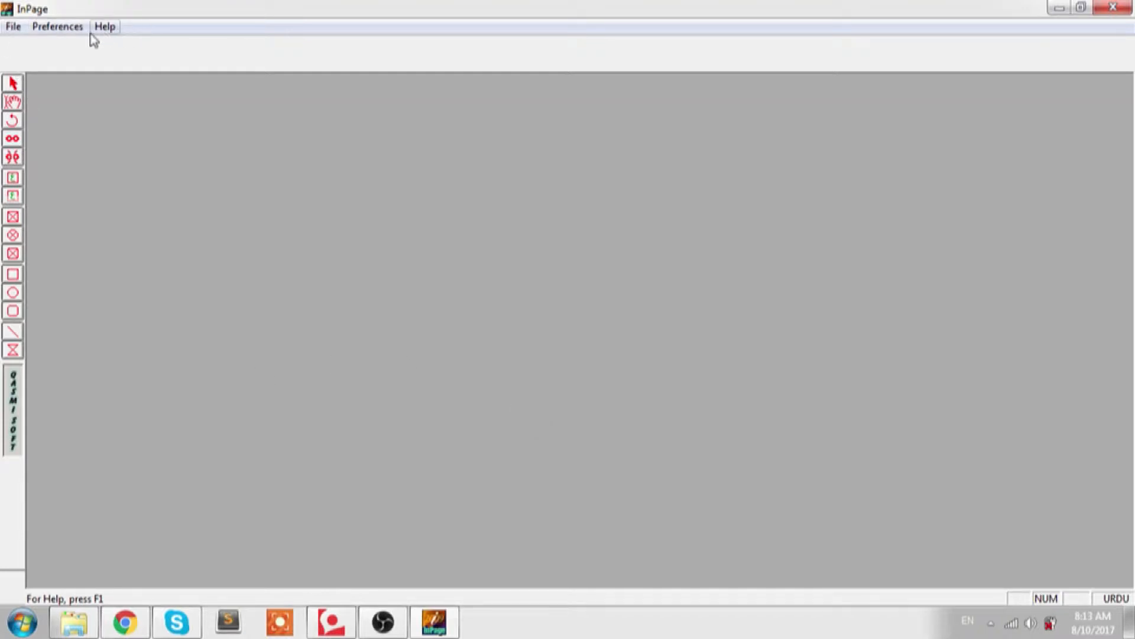
{"action": "left_click", "coordinate": [13, 27]}
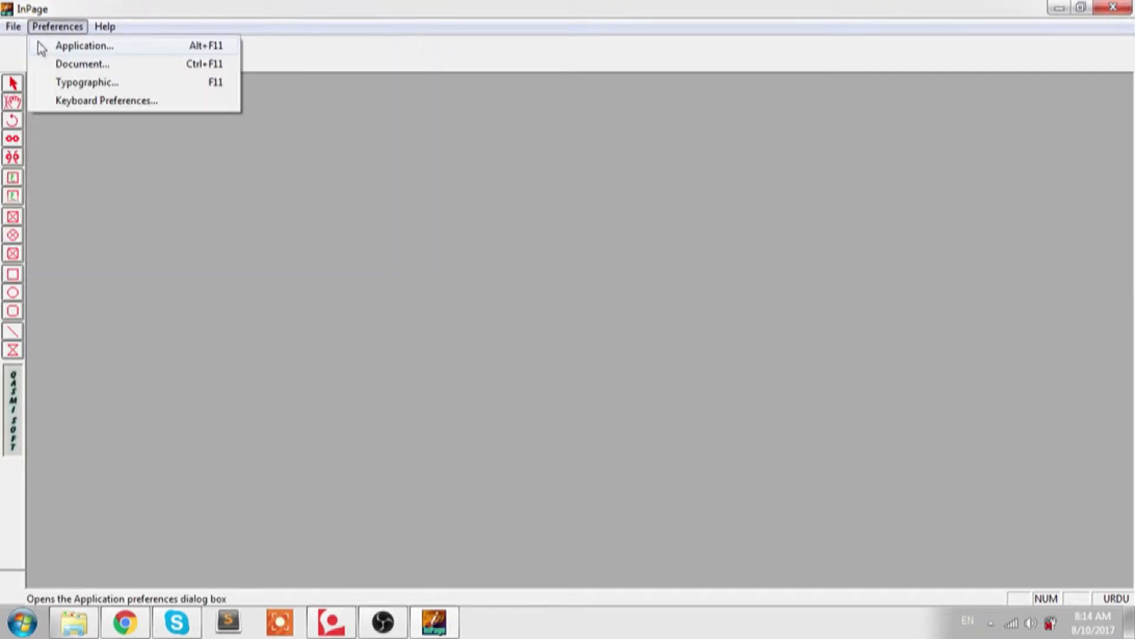
{"action": "left_click", "coordinate": [31, 46]}
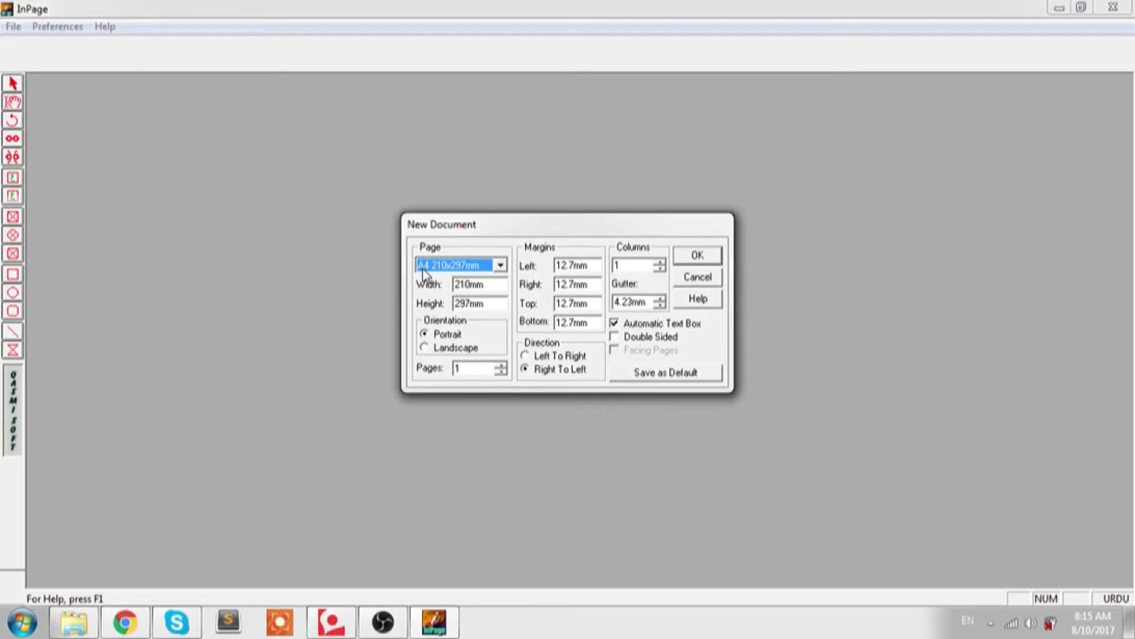
{"action": "left_click", "coordinate": [697, 256]}
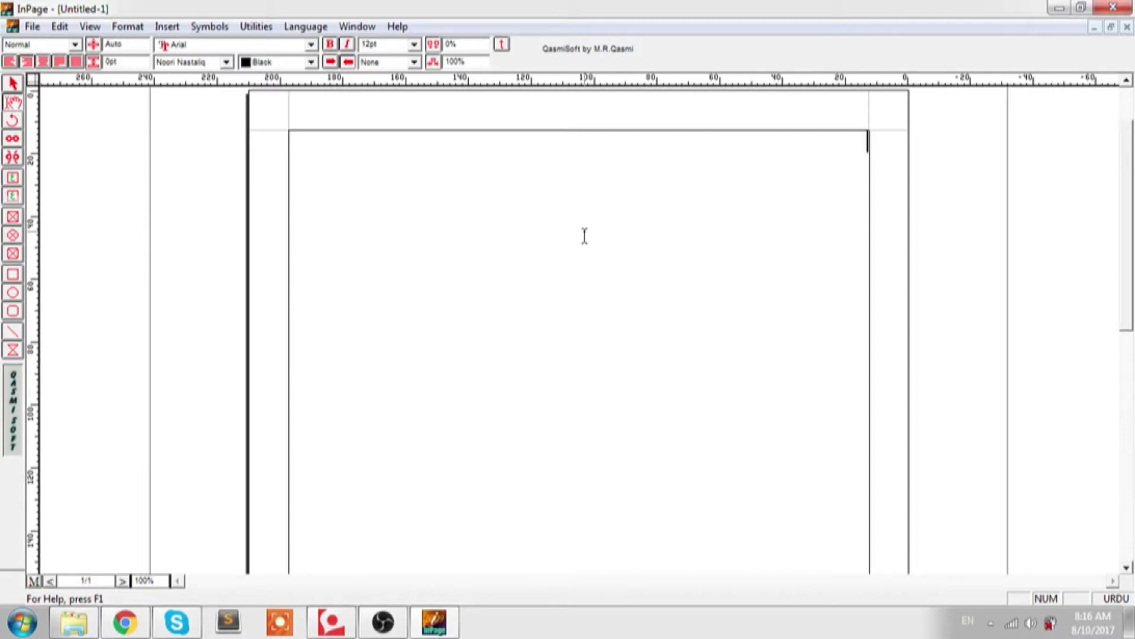
- Enter the Urdu sentence "بچے سکول جارہے ہیں" at the start of the blank page
{"action": "key", "text": "ctrl+0"}
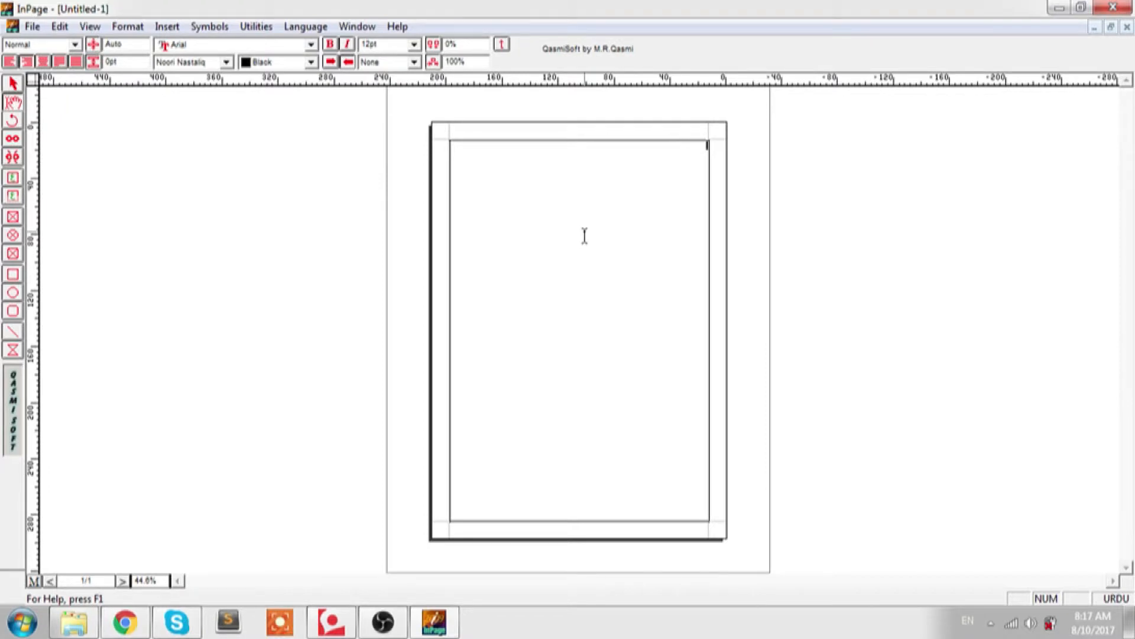
{"action": "key", "text": "ctrl+5"}
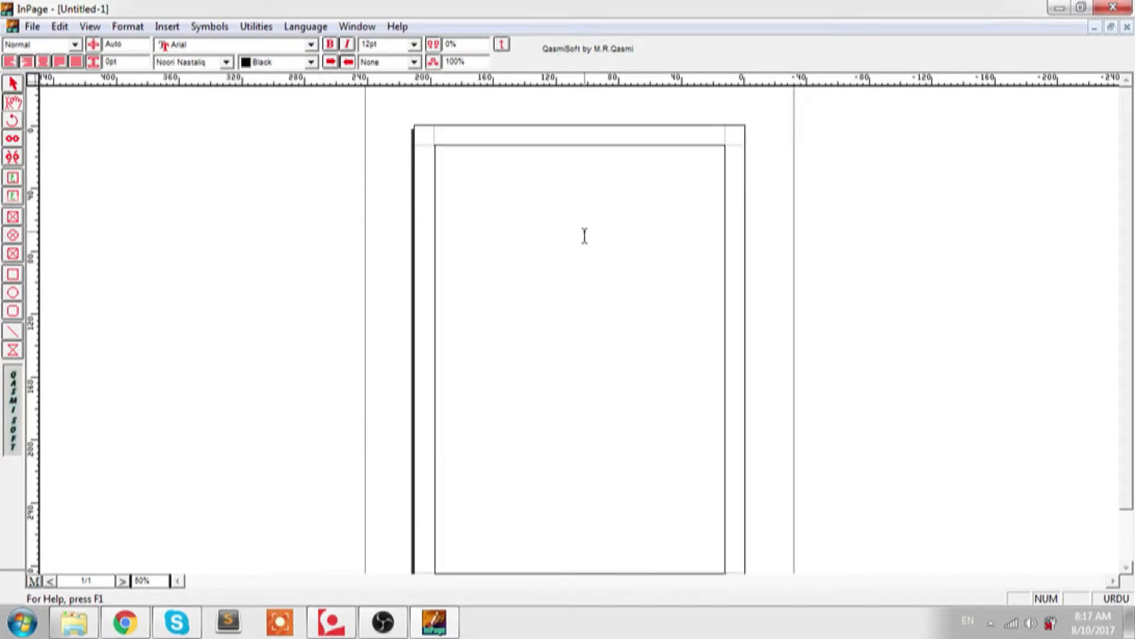
{"action": "key", "text": "ctrl+1"}
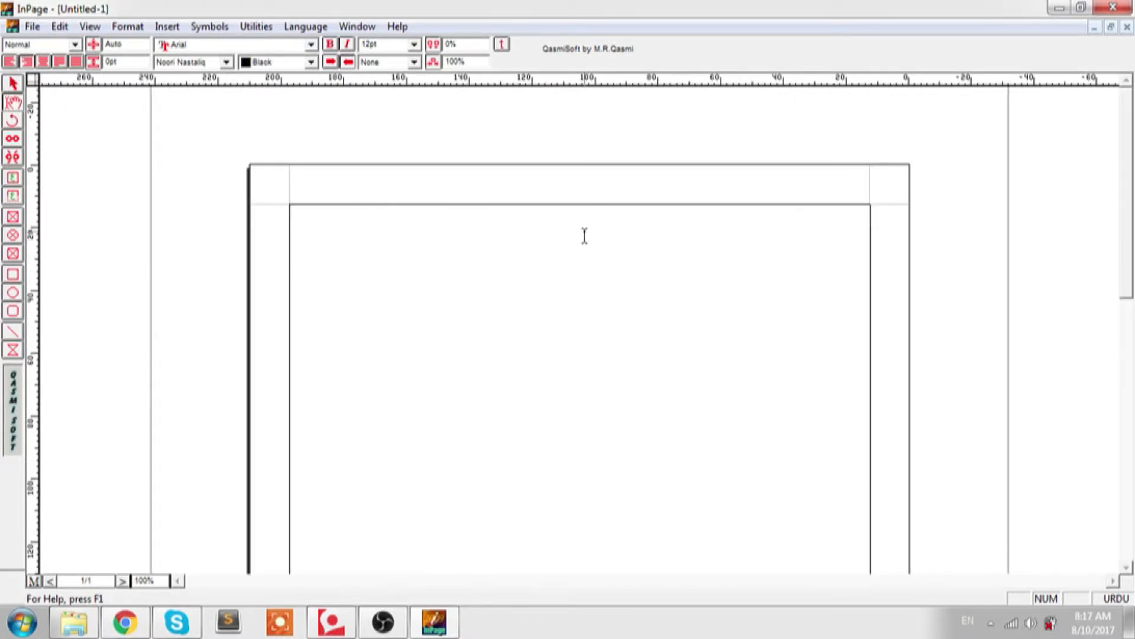
{"action": "key", "text": "ctrl+2"}
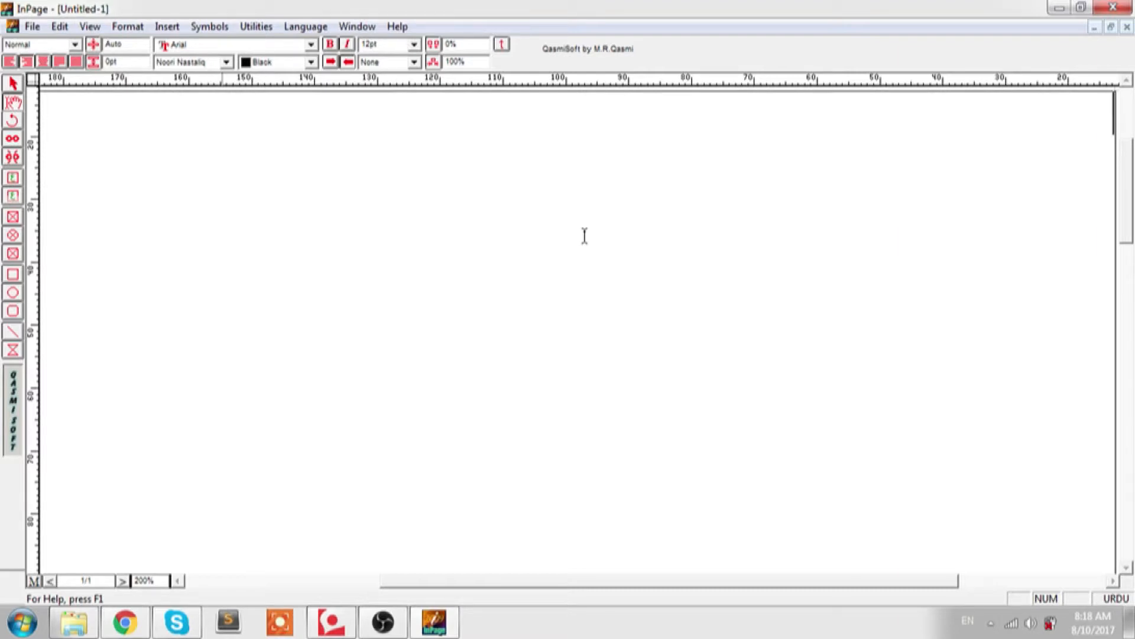
{"action": "type", "text": "کچھ"}
{"action": "key", "text": "BackSpace"}
{"action": "type", "text": "ے سکول جارہے ہیں"}
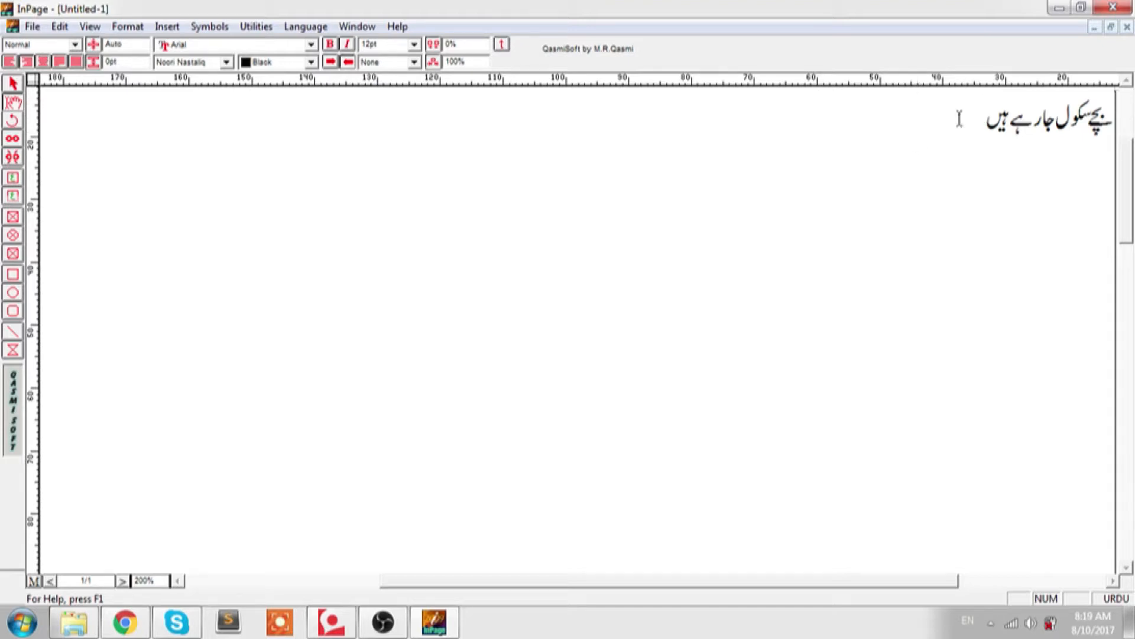
- Select the whole Urdu sentence and set its character size to 48pt
{"action": "double_click", "coordinate": [996, 120]}
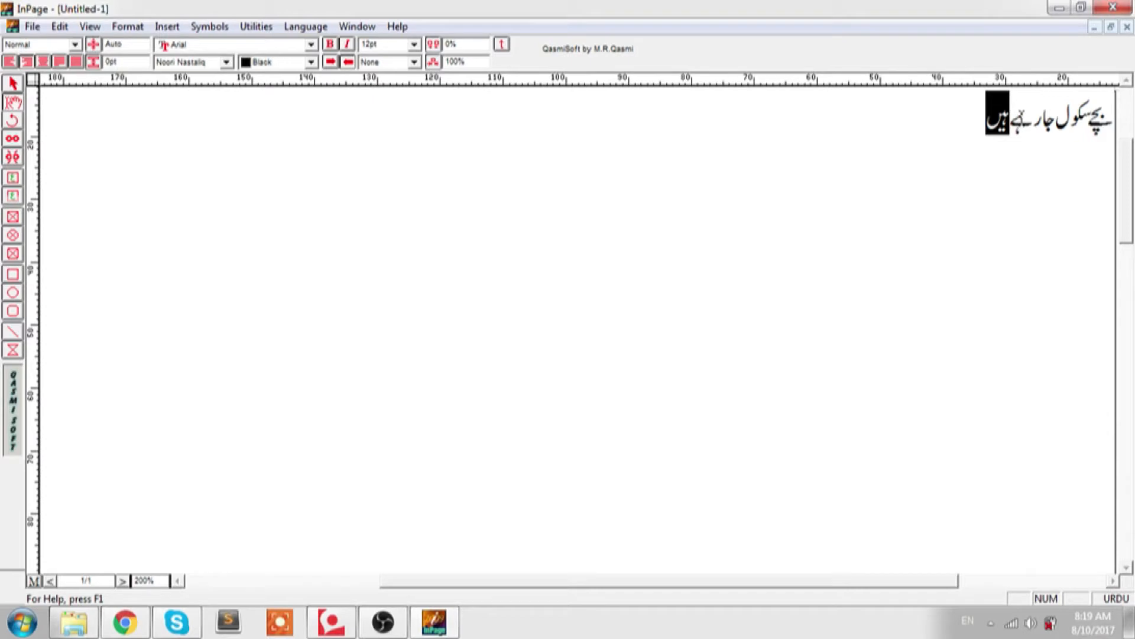
{"action": "left_click_drag", "start_coordinate": [996, 120], "coordinate": [1085, 120]}
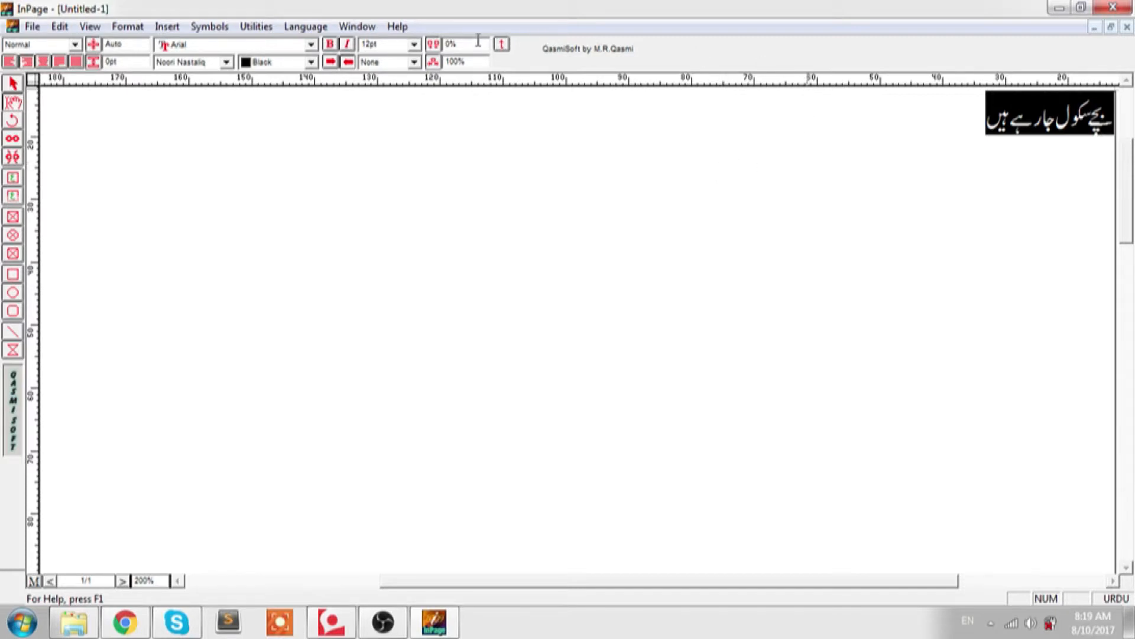
{"action": "left_click", "coordinate": [415, 45]}
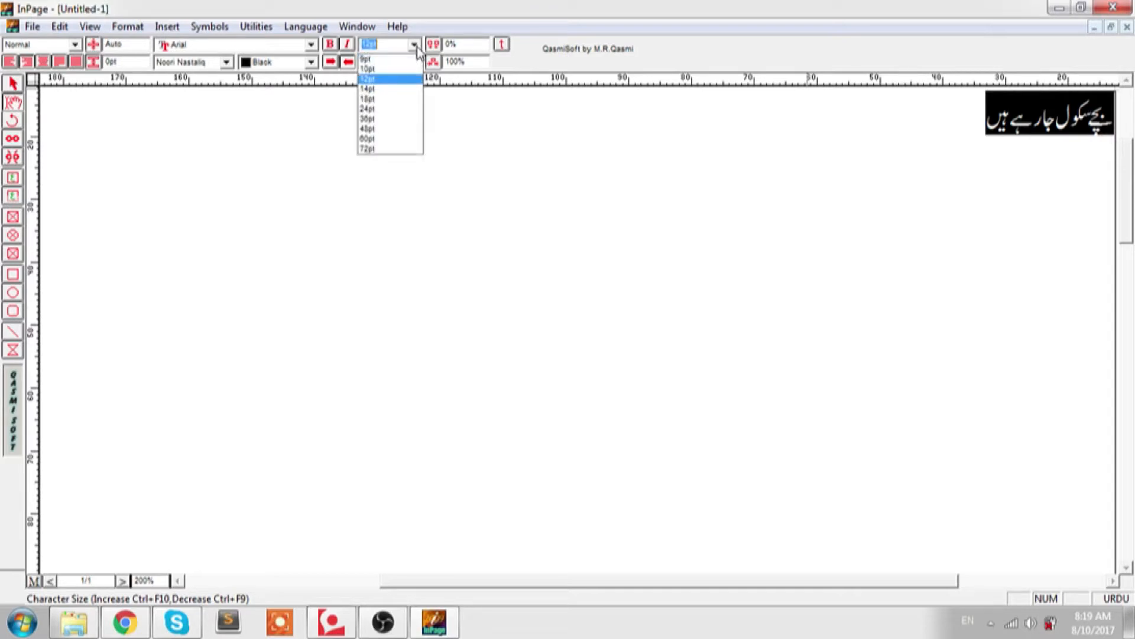
{"action": "left_click", "coordinate": [401, 129]}
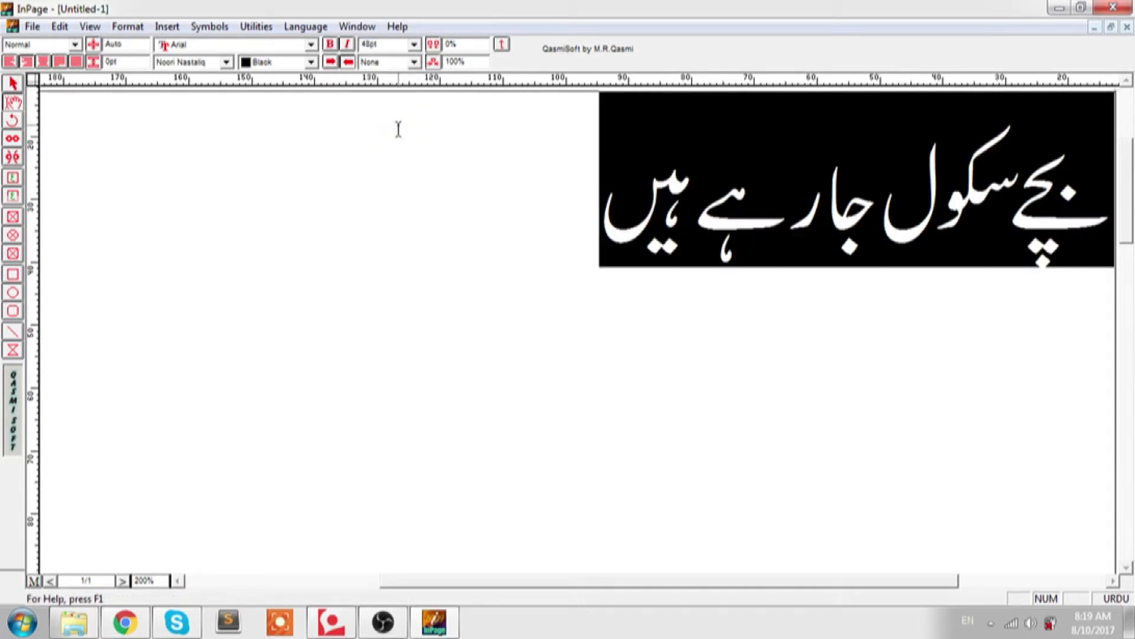
- Try the Single and Box text styles on the selected sentence and reset the style to None
{"action": "left_click", "coordinate": [415, 63]}
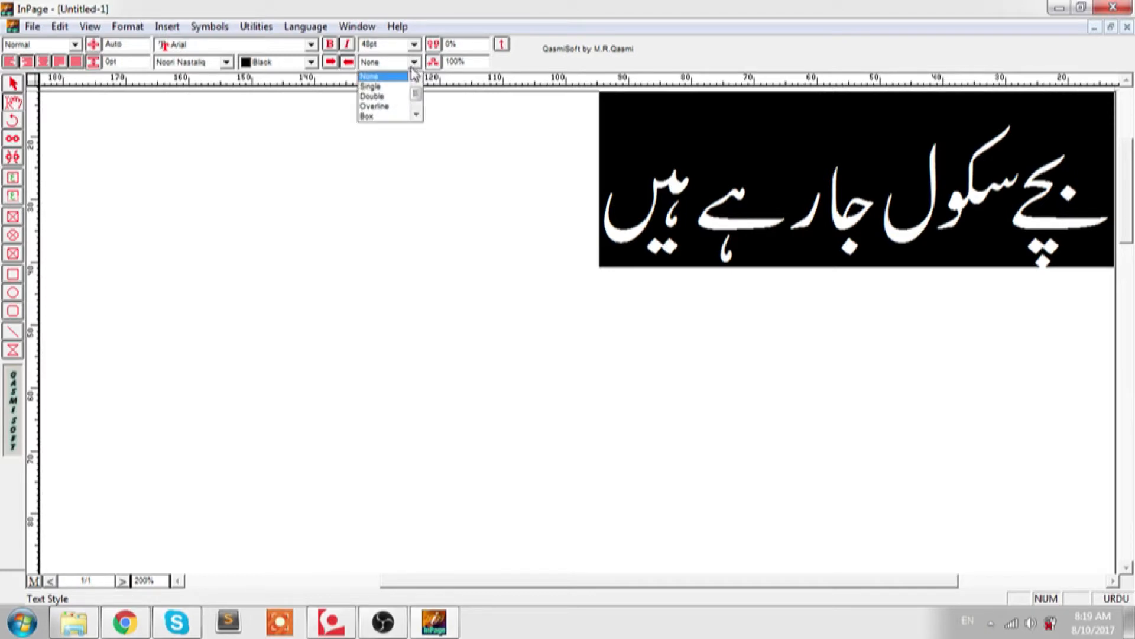
{"action": "left_click", "coordinate": [393, 87]}
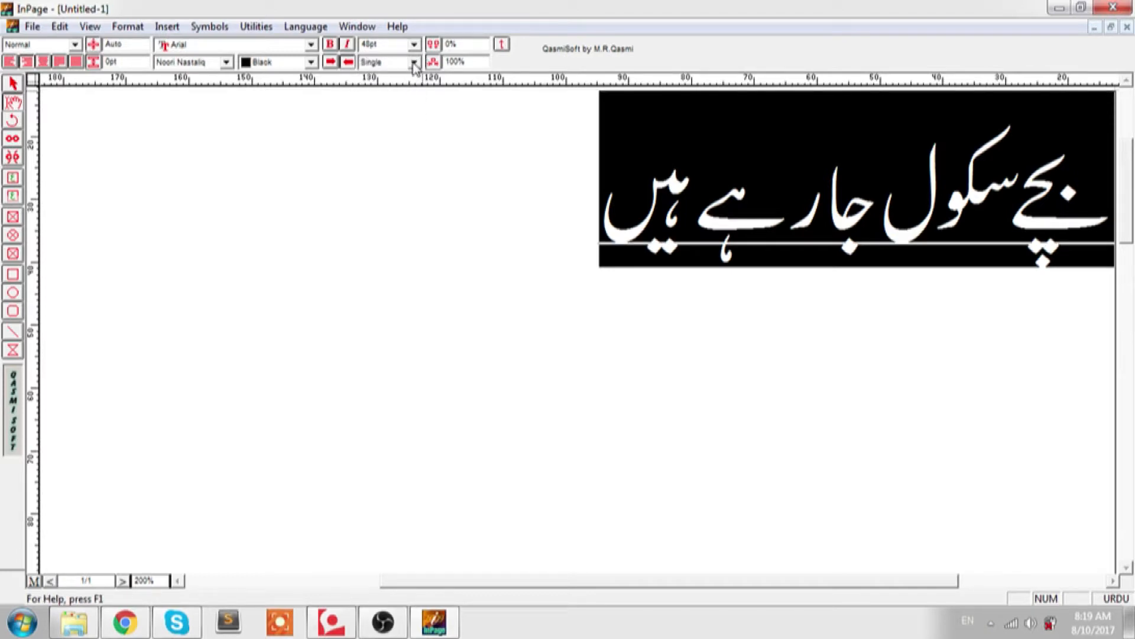
{"action": "left_click", "coordinate": [414, 63]}
{"action": "left_click", "coordinate": [390, 106]}
{"action": "left_click", "coordinate": [414, 63]}
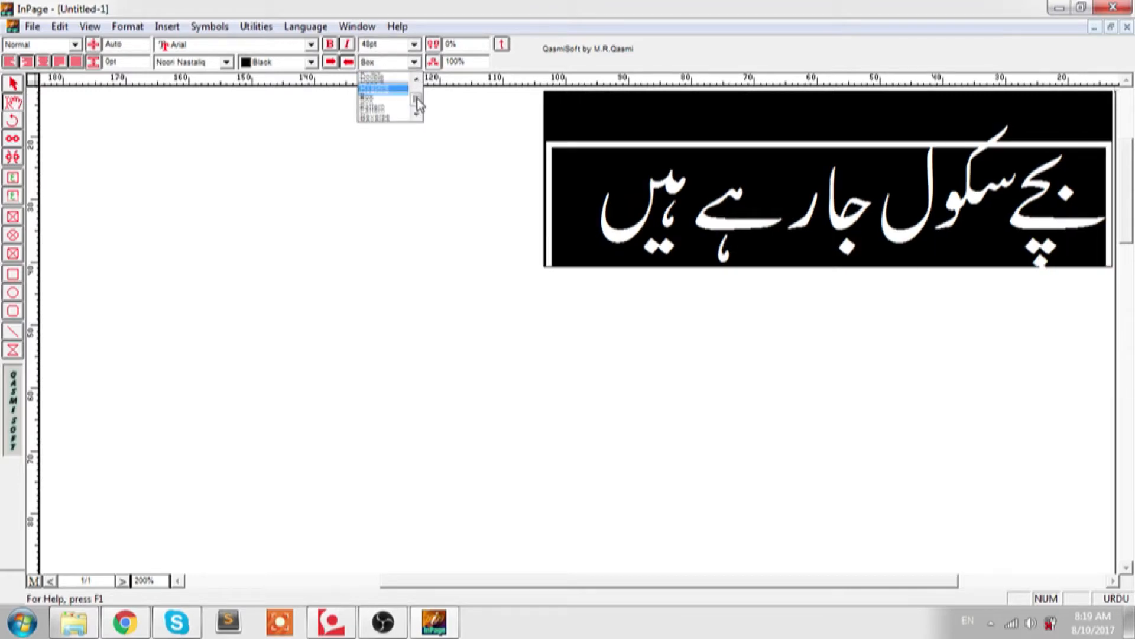
{"action": "left_click", "coordinate": [383, 77]}
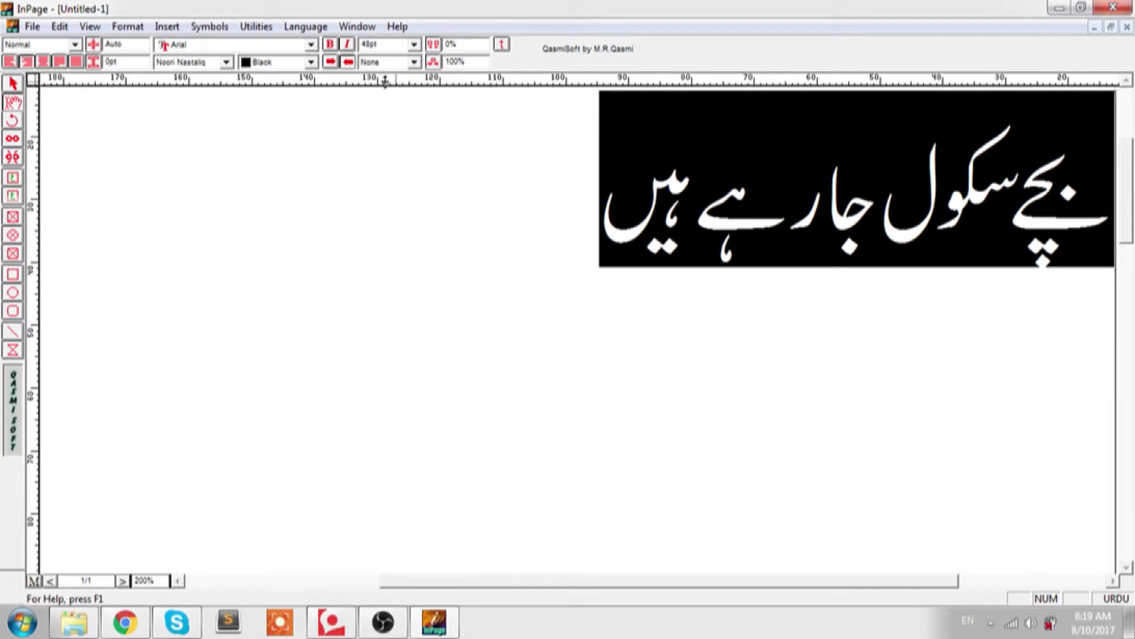
- Try bold and left-to-right text ordering on the sentence, and restore regular weight and right-to-left ordering
{"action": "left_click", "coordinate": [348, 46]}
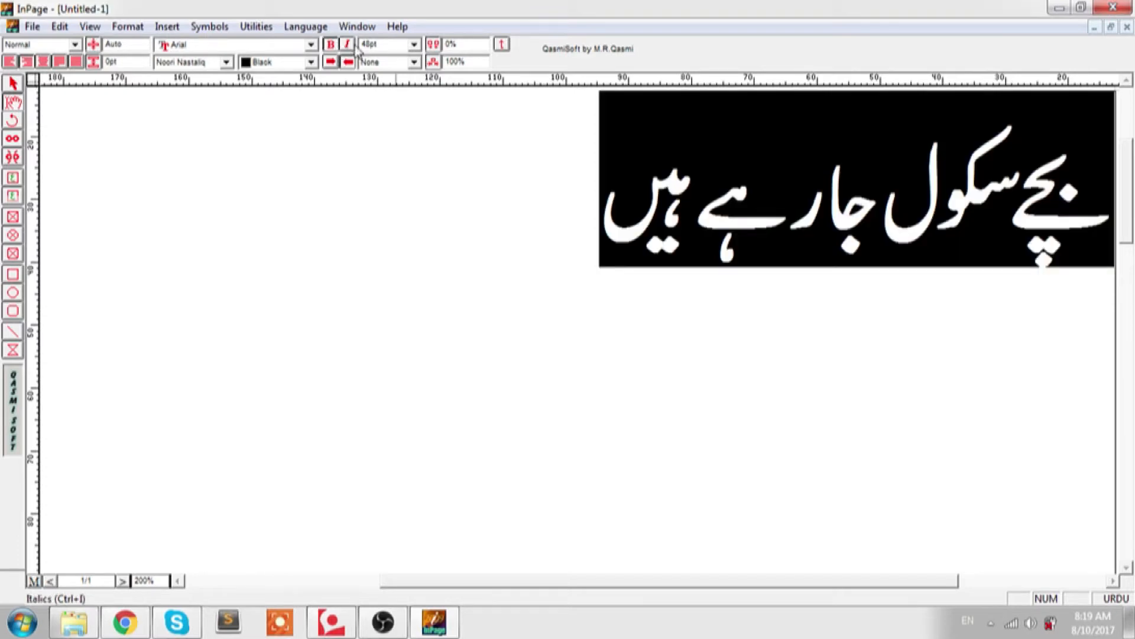
{"action": "left_click", "coordinate": [337, 47]}
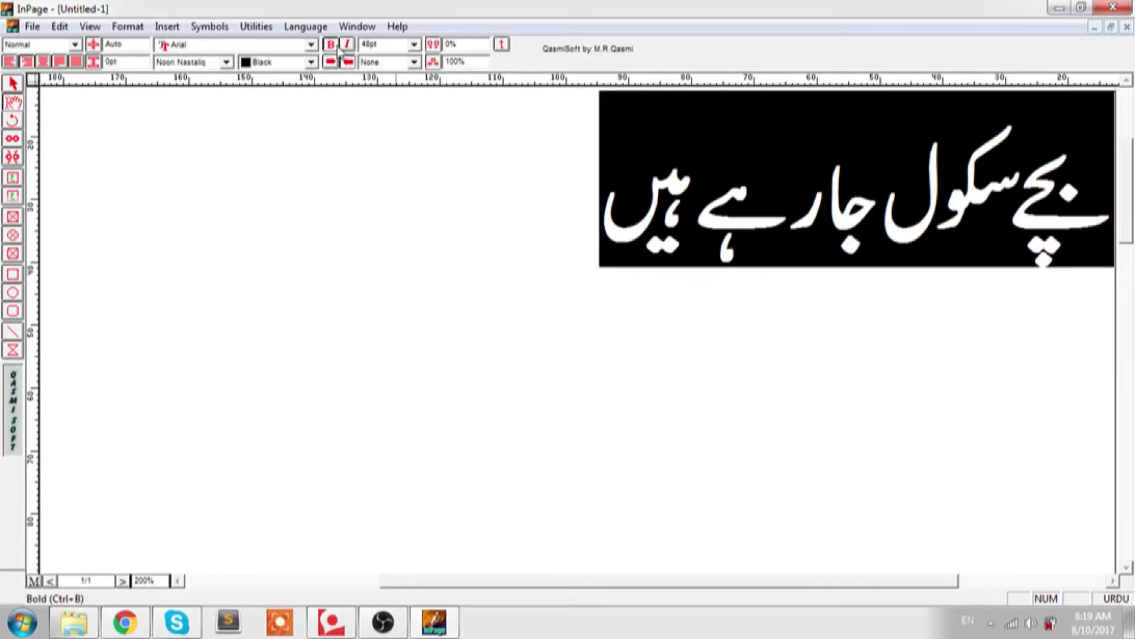
{"action": "left_click", "coordinate": [330, 62]}
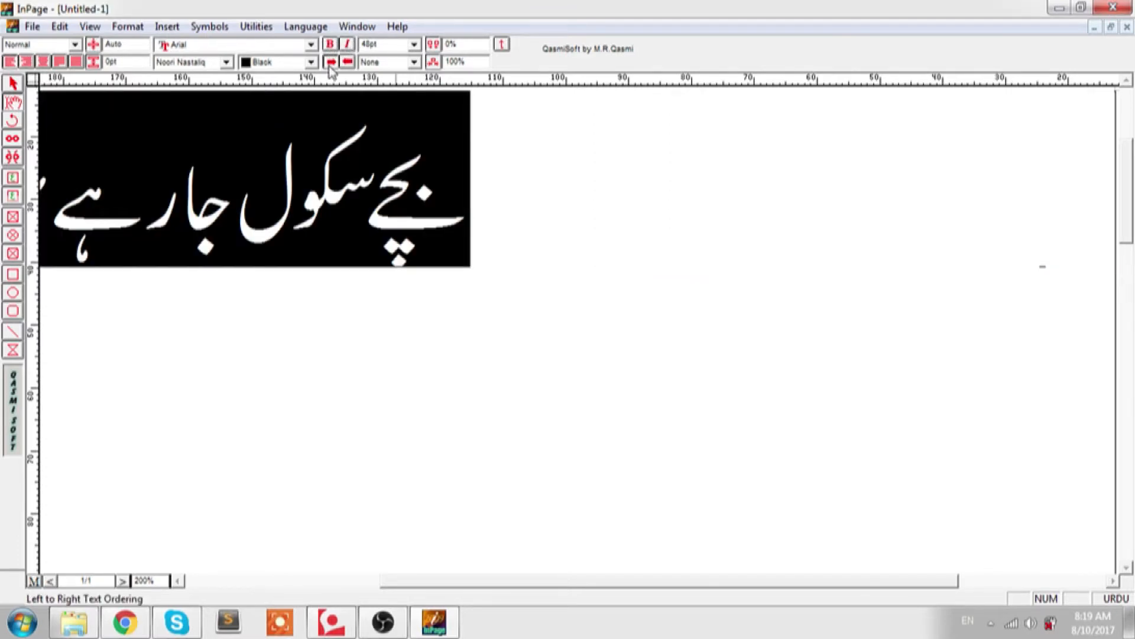
{"action": "left_click", "coordinate": [348, 62]}
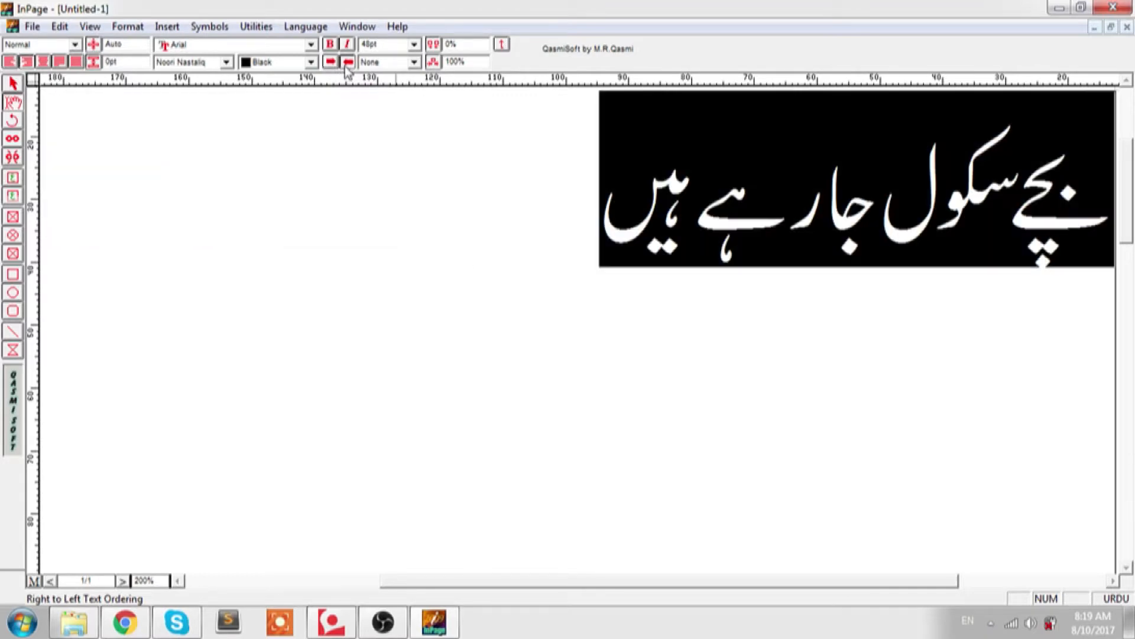
- Color the whole Urdu sentence red and deselect it
{"action": "left_click", "coordinate": [310, 62]}
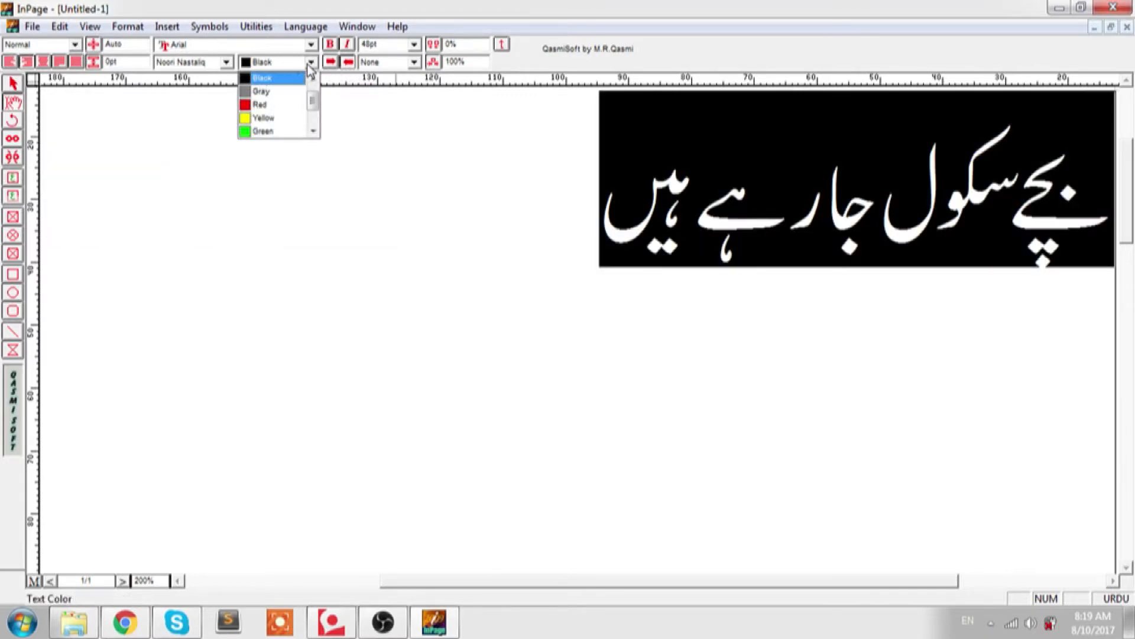
{"action": "left_click", "coordinate": [282, 105]}
{"action": "left_click", "coordinate": [525, 159]}
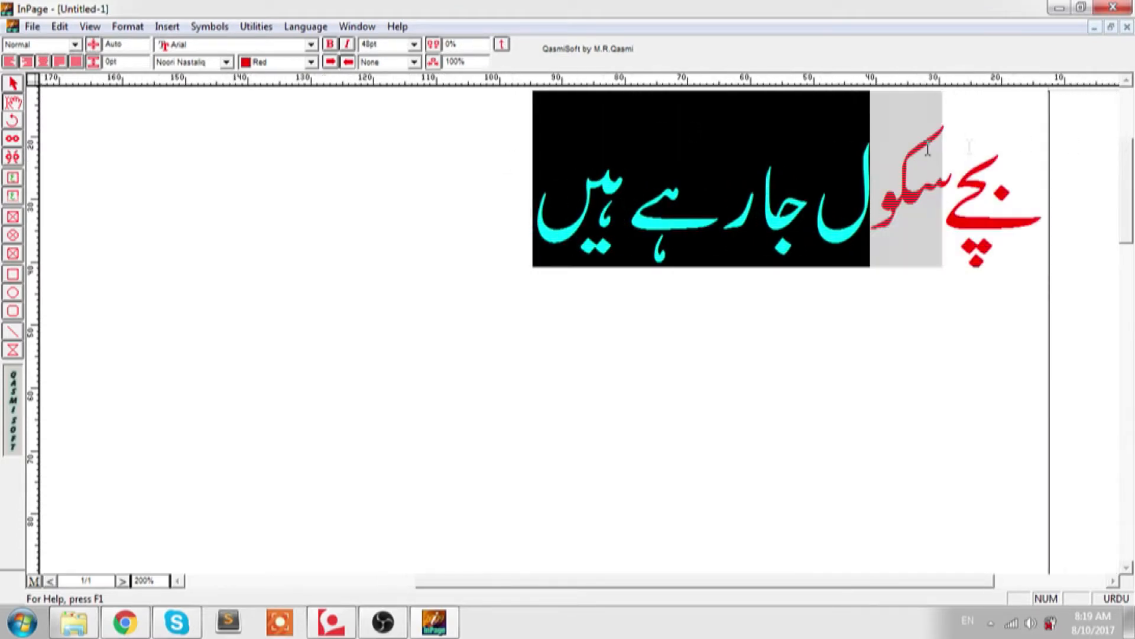
- Color the last word "ہیں" cyan and the word "جا" in the middle of the sentence green
{"action": "double_click", "coordinate": [540, 160]}
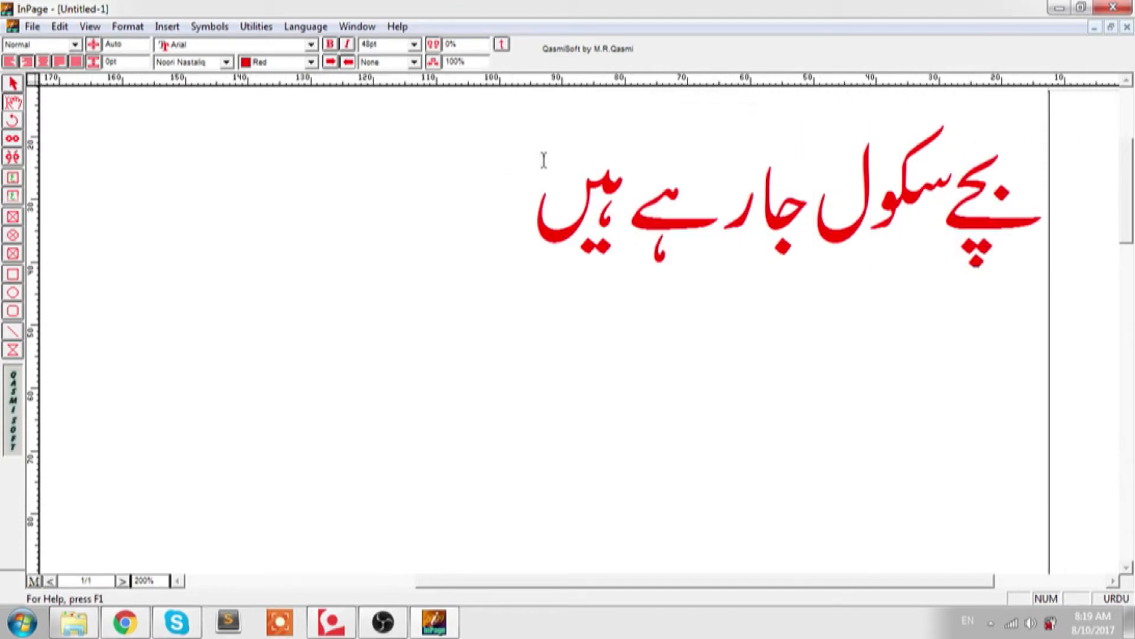
{"action": "left_click", "coordinate": [310, 62]}
{"action": "left_click", "coordinate": [278, 121]}
{"action": "left_click", "coordinate": [274, 126]}
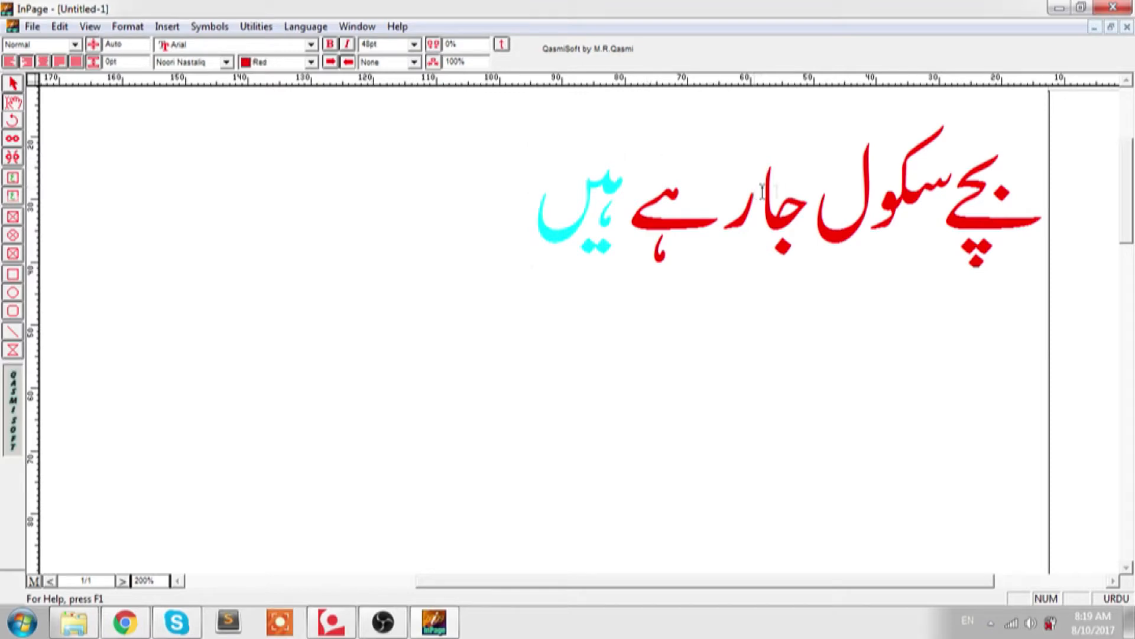
{"action": "double_click", "coordinate": [791, 189]}
{"action": "left_click", "coordinate": [259, 65]}
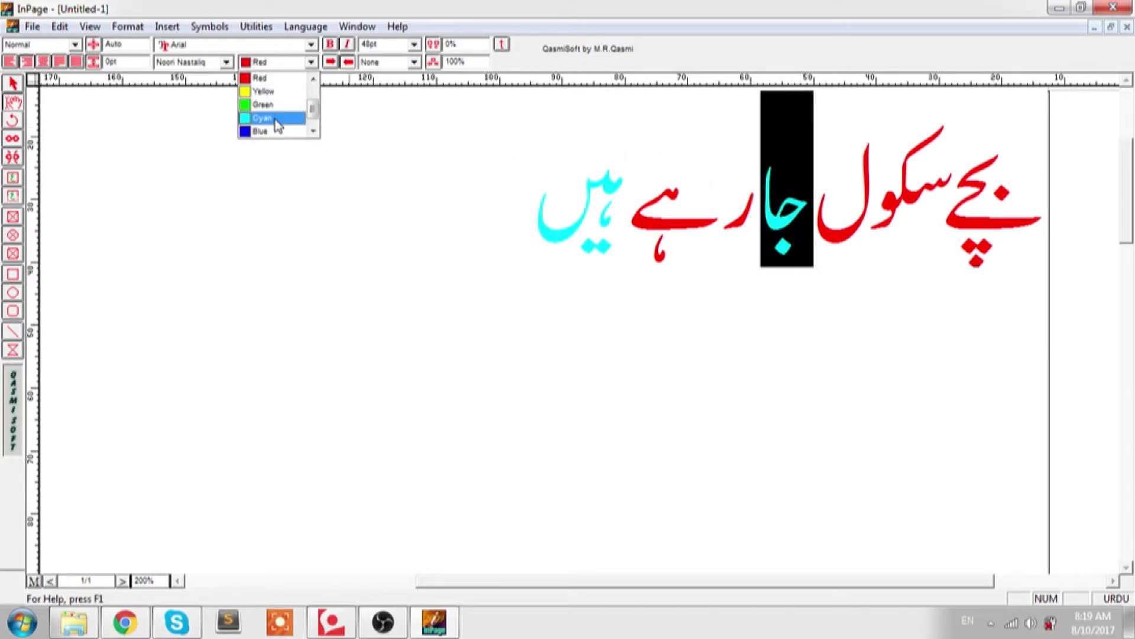
{"action": "left_click", "coordinate": [275, 108]}
- Select the whole sentence and try the Aasaar Bold and Jaben Italic Urdu fonts on it
{"action": "left_click_drag", "start_coordinate": [369, 167], "coordinate": [930, 187]}
{"action": "left_click", "coordinate": [226, 62]}
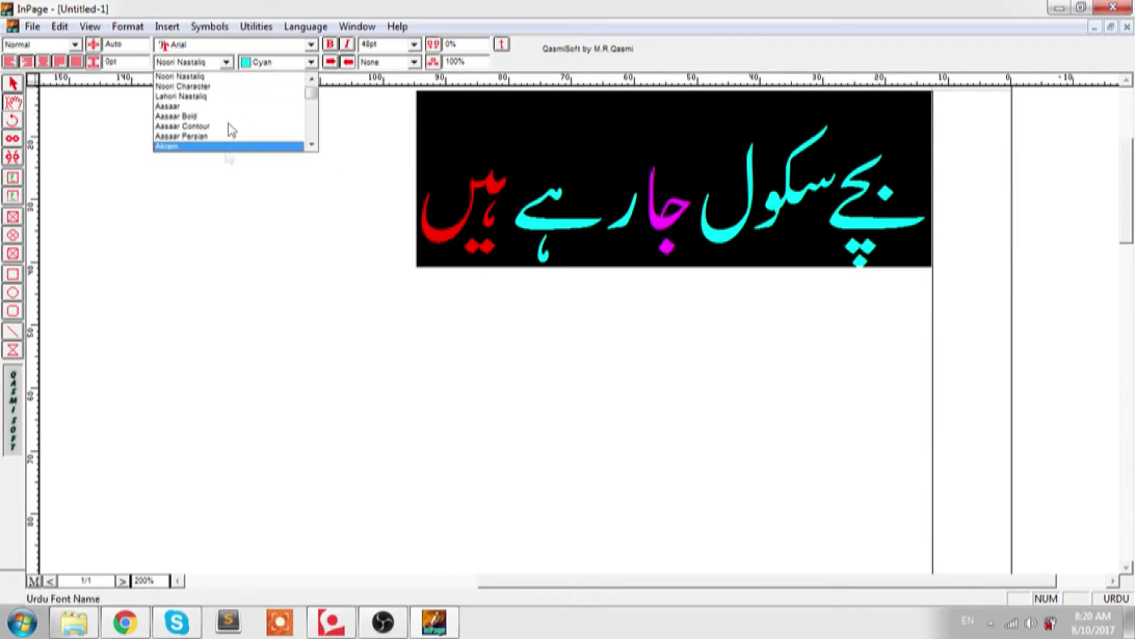
{"action": "left_click", "coordinate": [219, 117]}
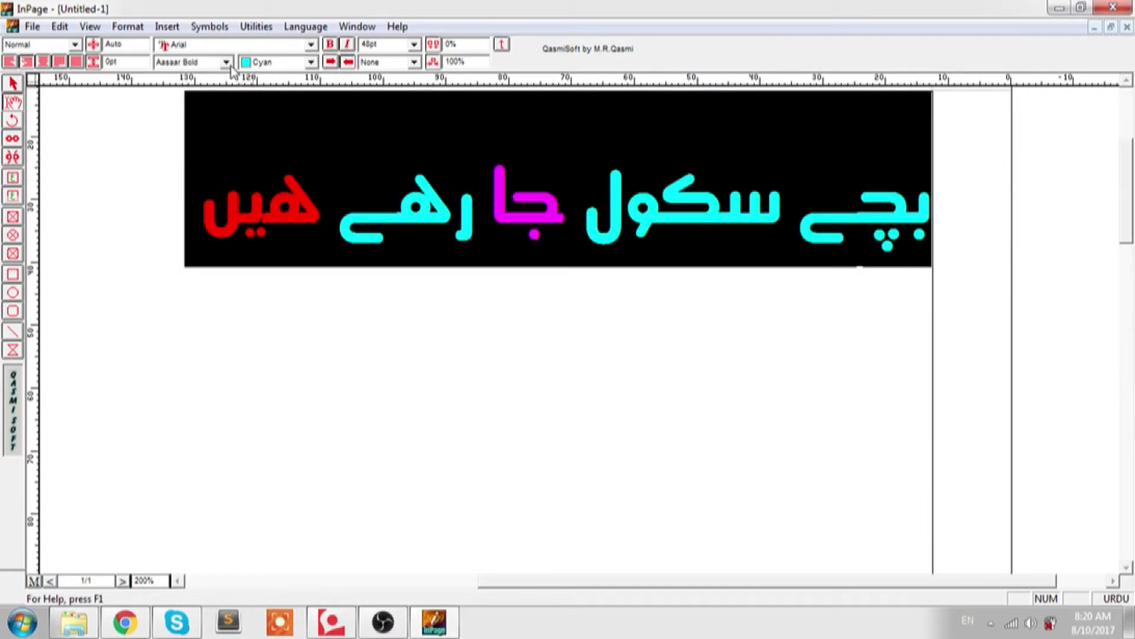
{"action": "left_click", "coordinate": [226, 62]}
{"action": "scroll", "coordinate": [312, 112], "scroll_direction": "down", "scroll_amount": 3}
{"action": "left_click", "coordinate": [233, 117]}
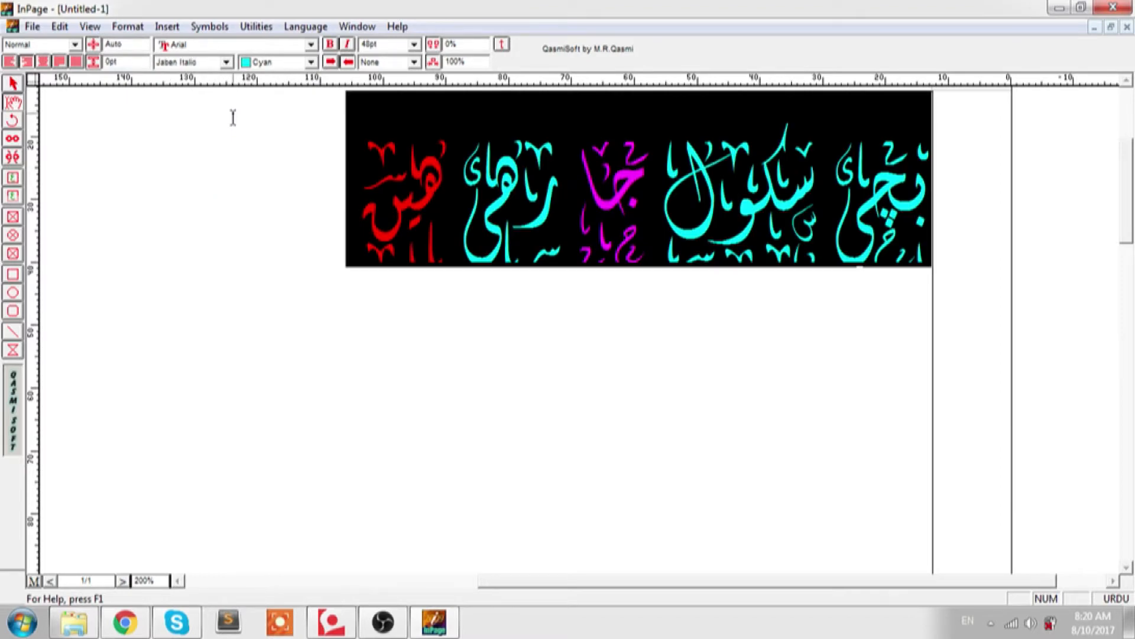
- Try the Jameel, Mahal Italic and Masjid Urdu fonts on the selected sentence
{"action": "left_click", "coordinate": [226, 62]}
{"action": "left_click", "coordinate": [216, 97]}
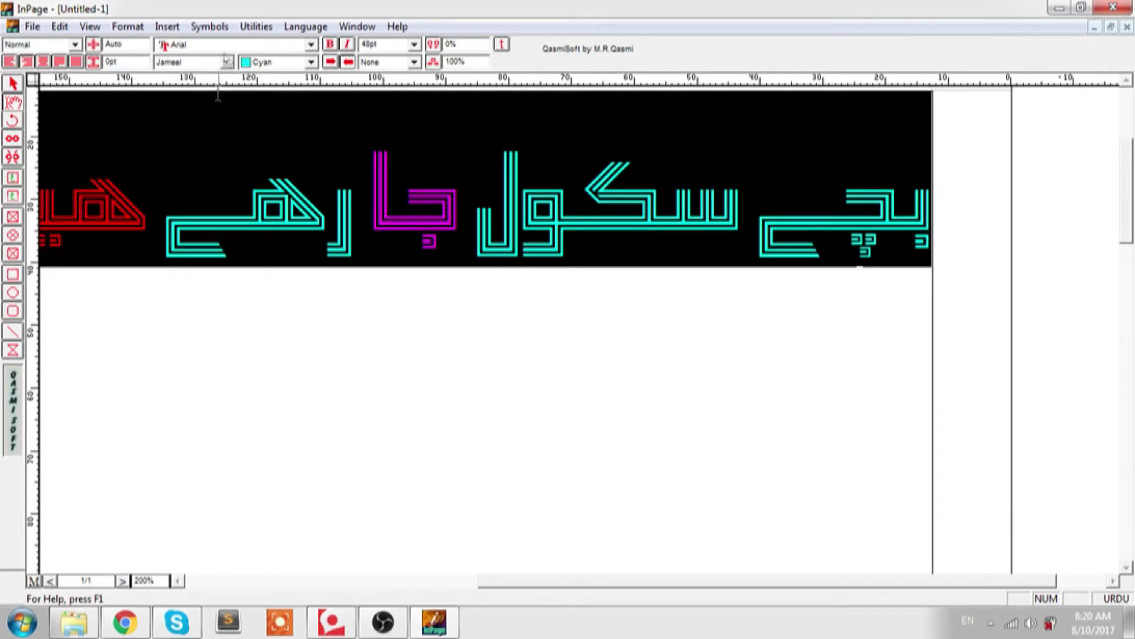
{"action": "left_click", "coordinate": [226, 62]}
{"action": "left_click", "coordinate": [219, 116]}
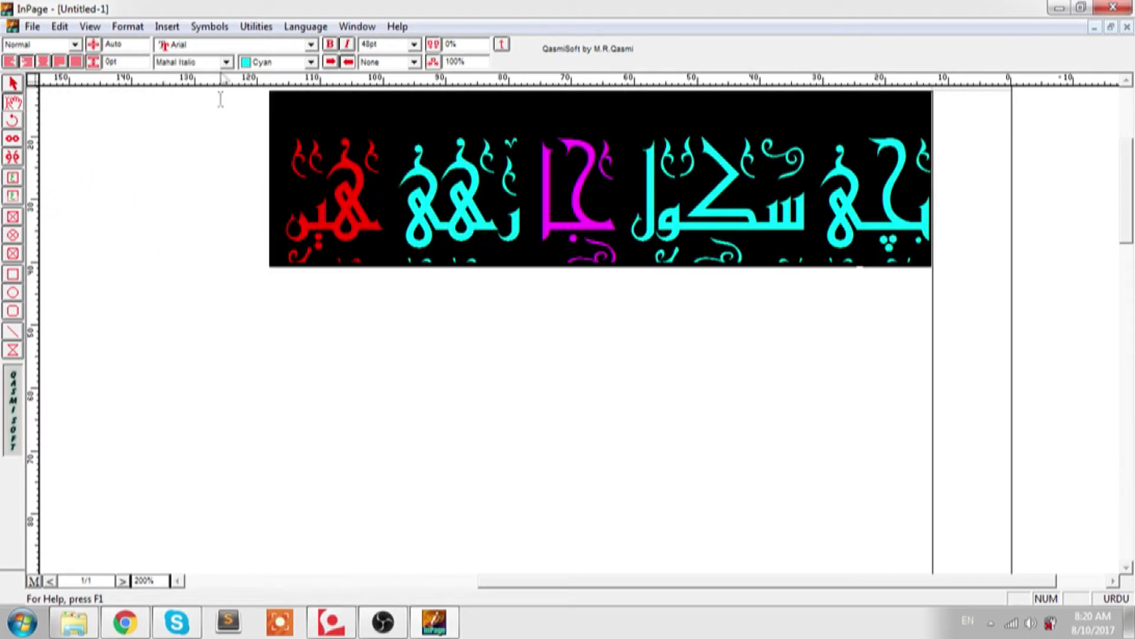
{"action": "left_click", "coordinate": [226, 62]}
{"action": "left_click", "coordinate": [222, 98]}
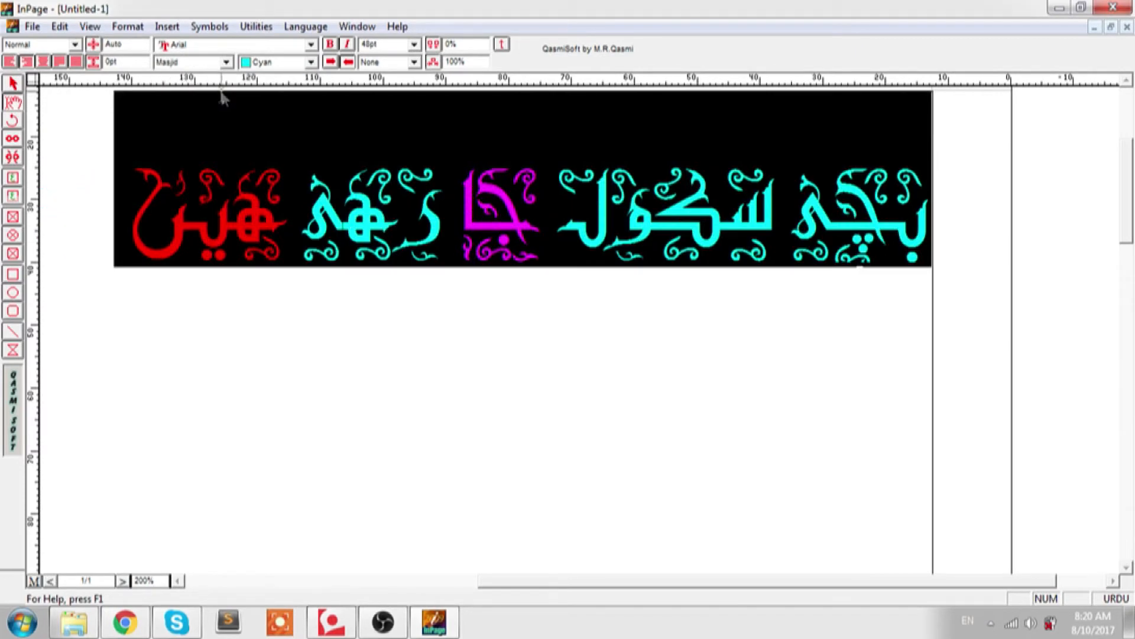
- Try the Sadaf and Sulus Urdu fonts on the selected sentence and finish with the Trad Arabic font
{"action": "left_click", "coordinate": [224, 62]}
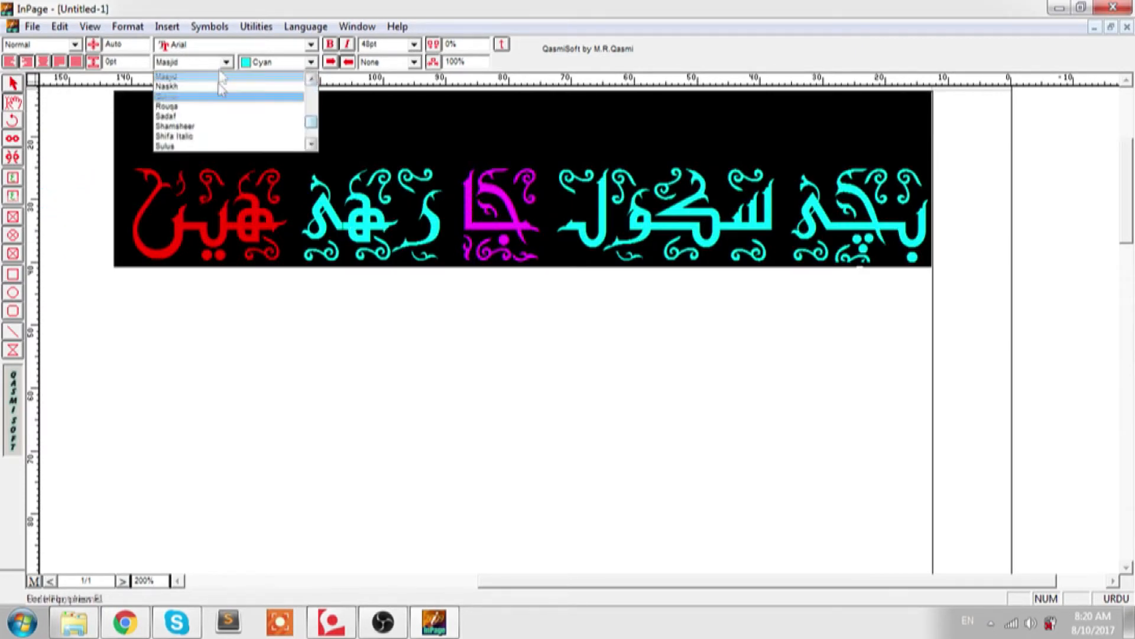
{"action": "left_click", "coordinate": [212, 116]}
{"action": "left_click", "coordinate": [213, 67]}
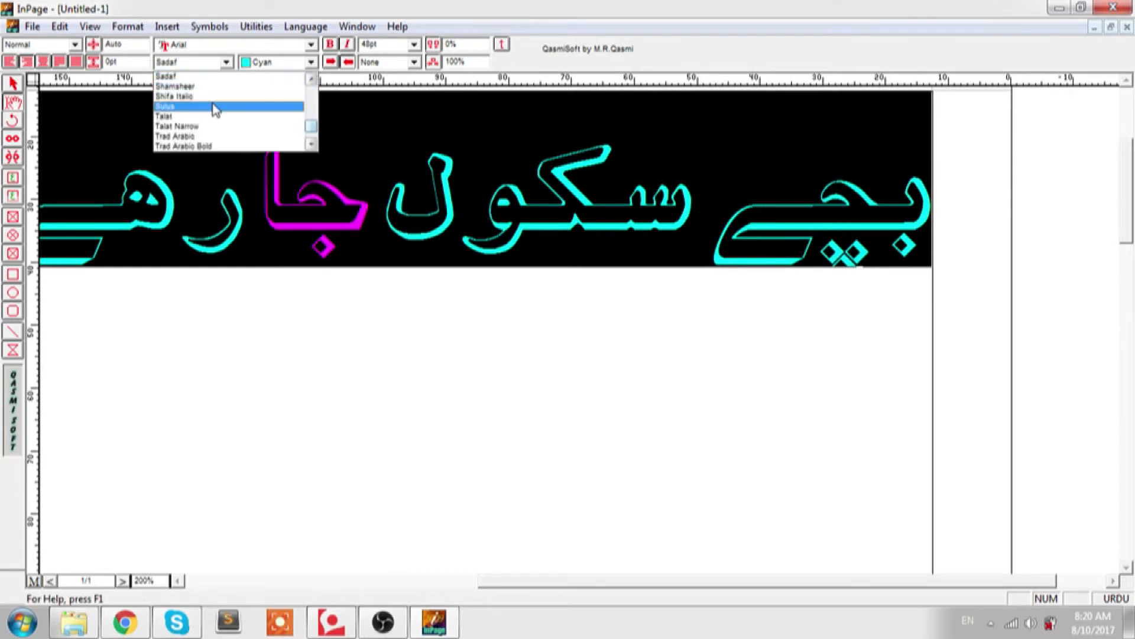
{"action": "left_click", "coordinate": [213, 106]}
{"action": "left_click", "coordinate": [213, 66]}
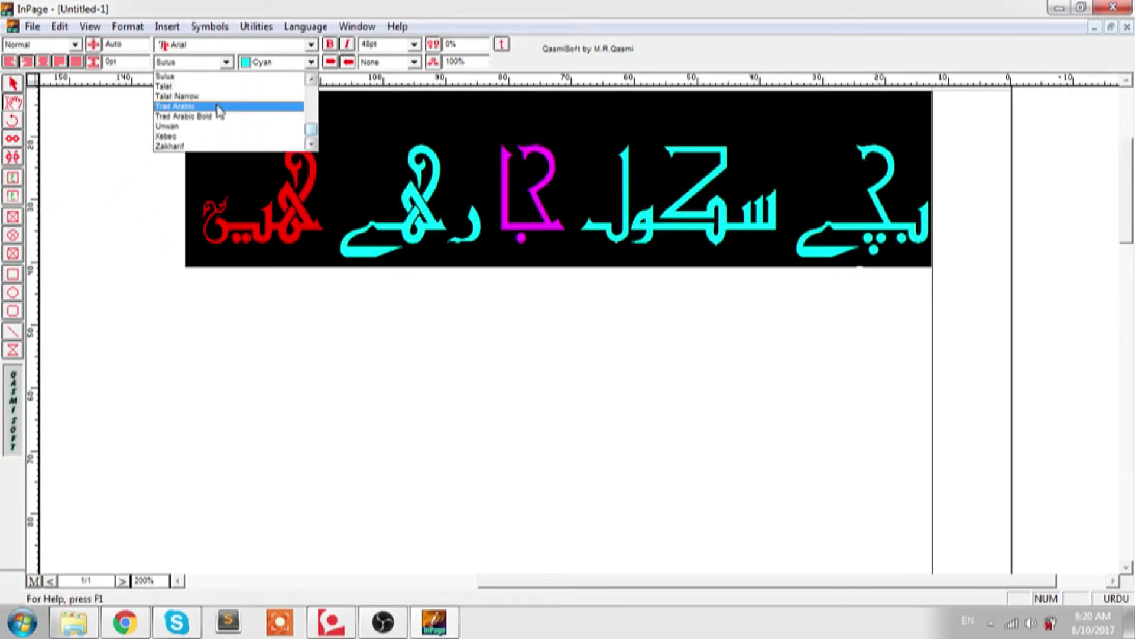
{"action": "left_click", "coordinate": [213, 105]}
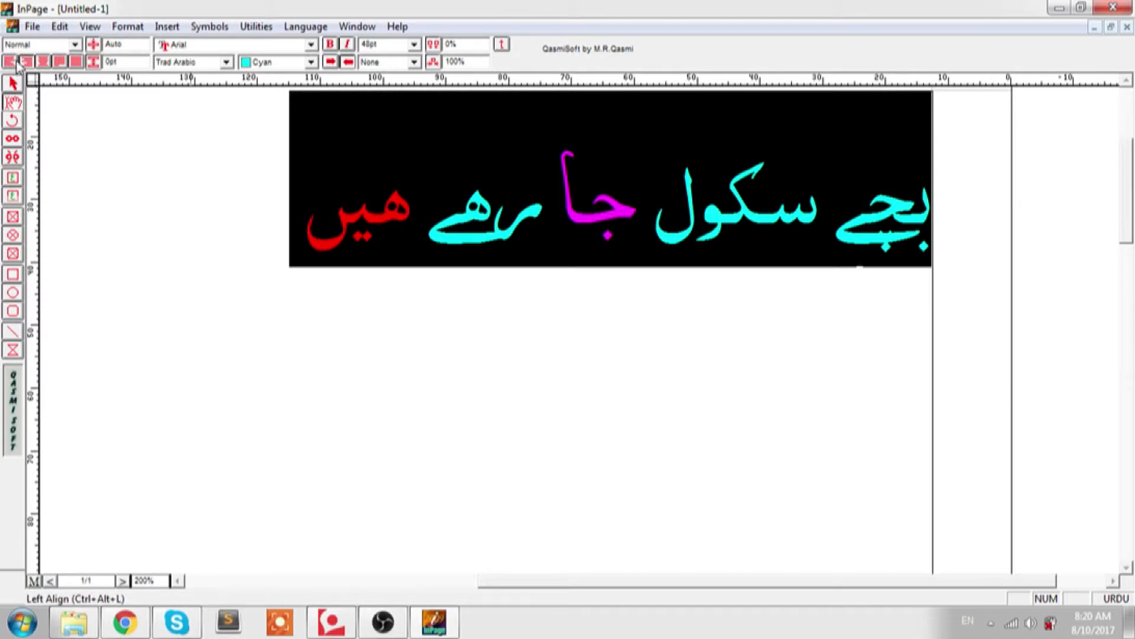
- Zoom the page to 100% and alternate the selected sentence between left and right alignment
{"action": "key", "text": "ctrl+1"}
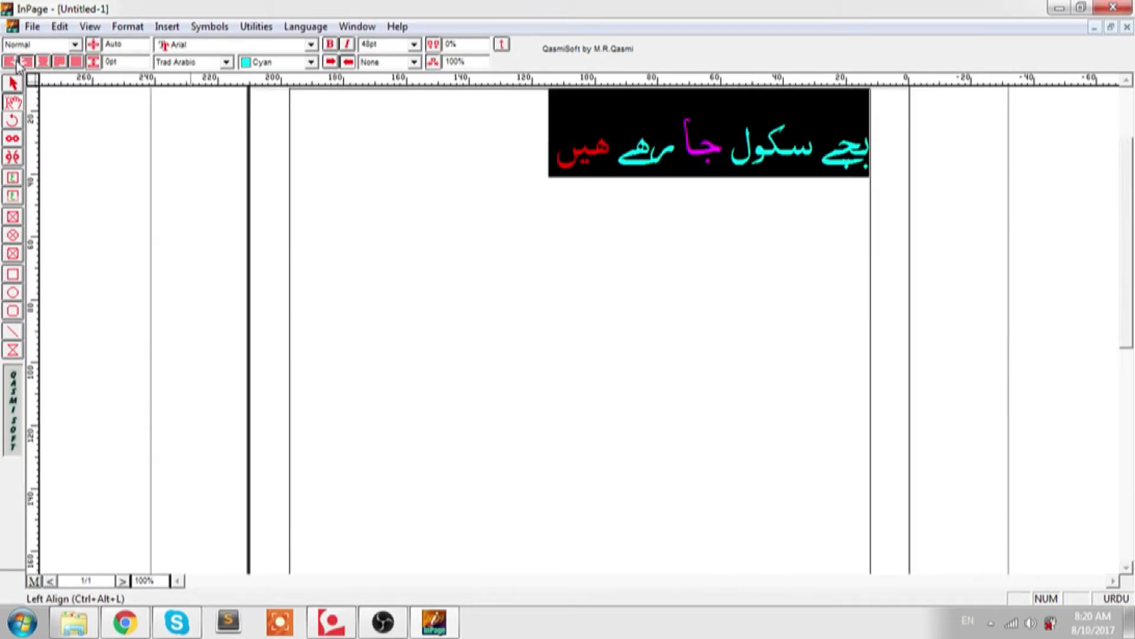
{"action": "key", "text": "ctrl+5"}
{"action": "key", "text": "ctrl+1"}
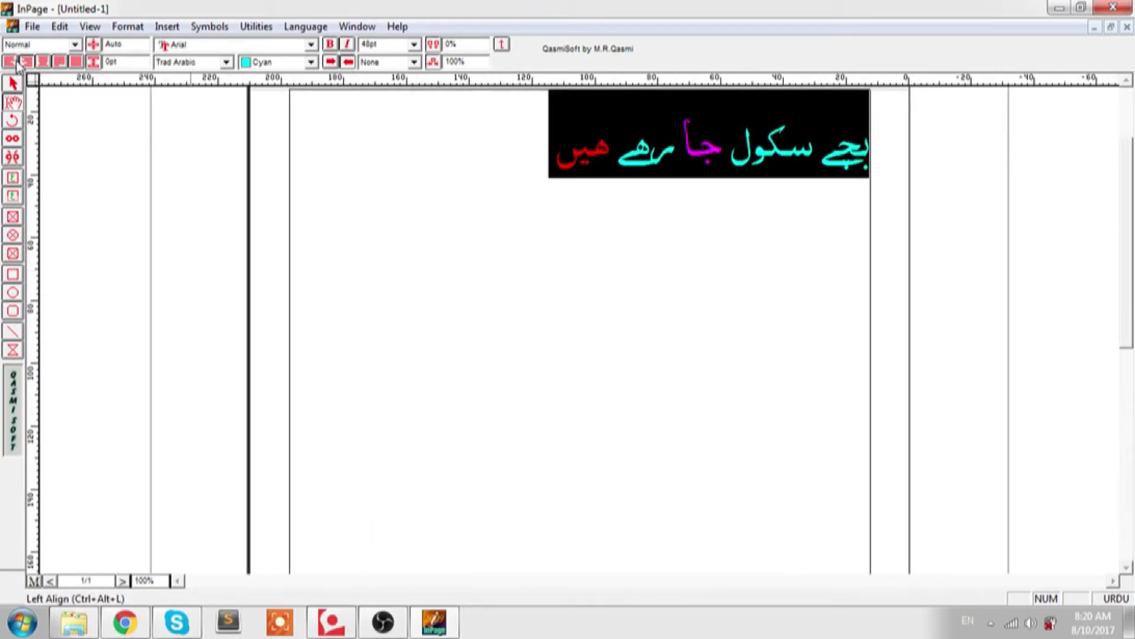
{"action": "left_click", "coordinate": [16, 63]}
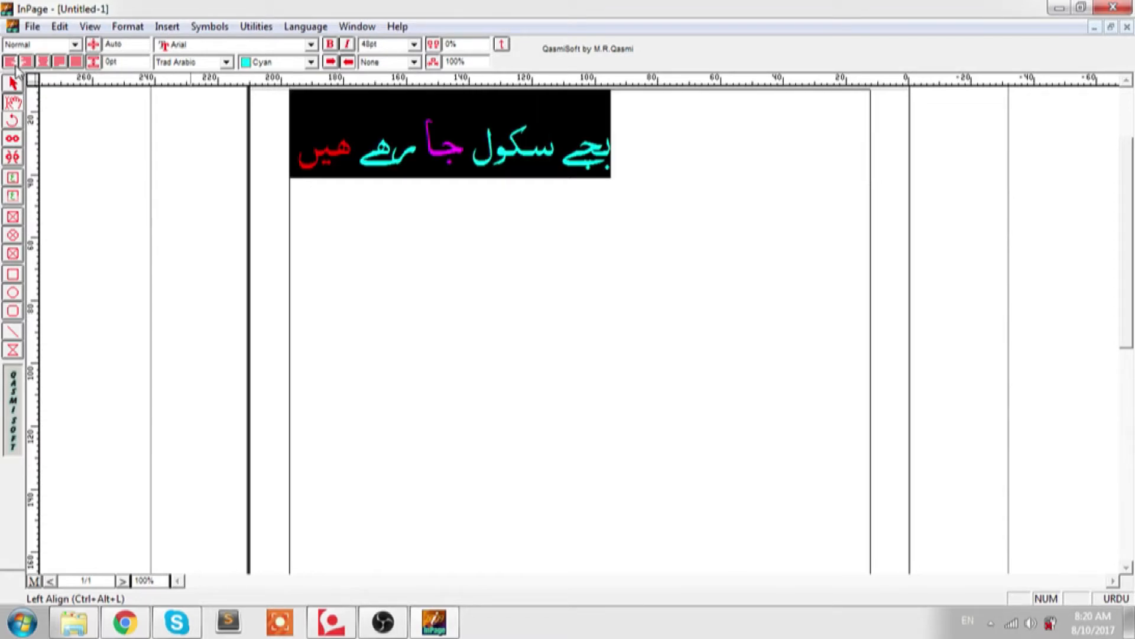
{"action": "left_click", "coordinate": [26, 62]}
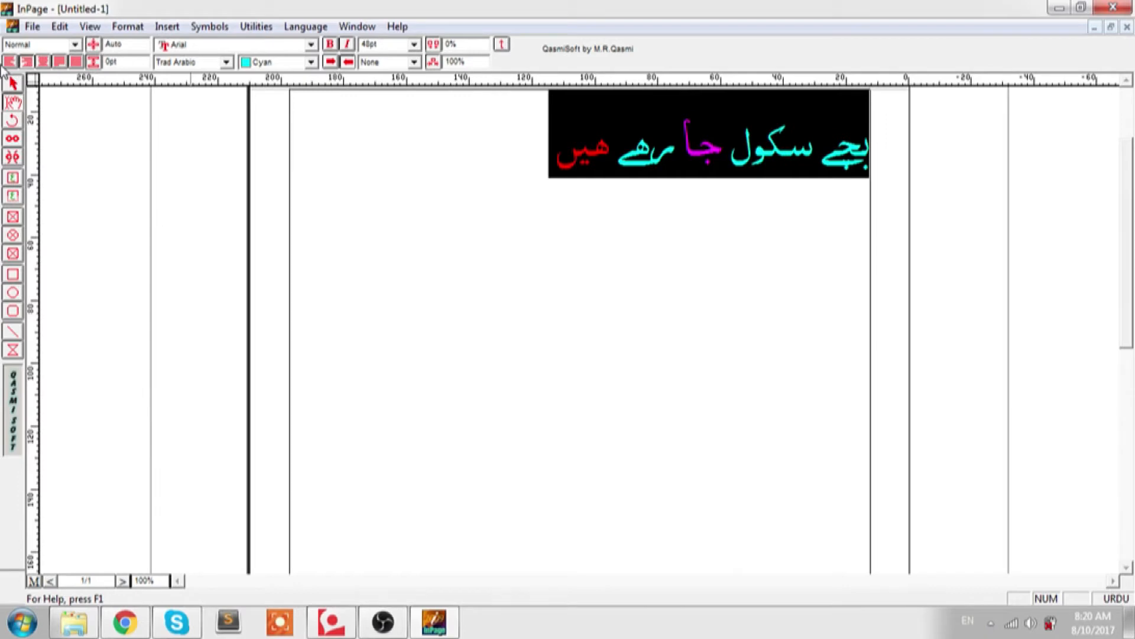
{"action": "left_click", "coordinate": [10, 63]}
{"action": "left_click", "coordinate": [26, 63]}
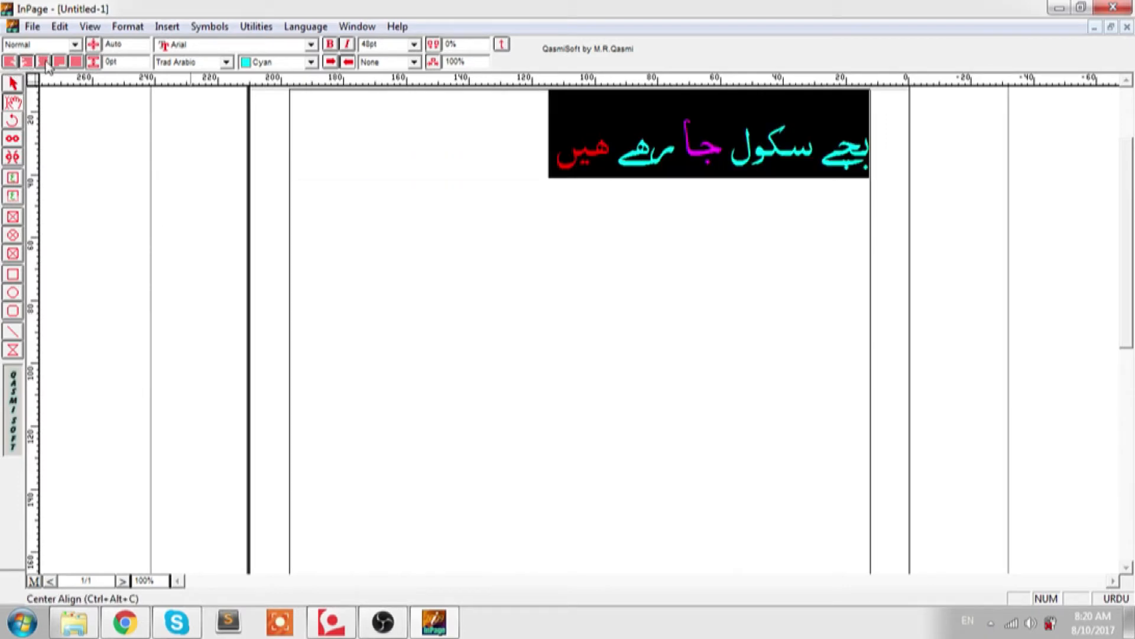
- Try center alignment and ordinary justification on the sentence, ending with Full Justify
{"action": "left_click", "coordinate": [45, 63]}
{"action": "left_click", "coordinate": [59, 63]}
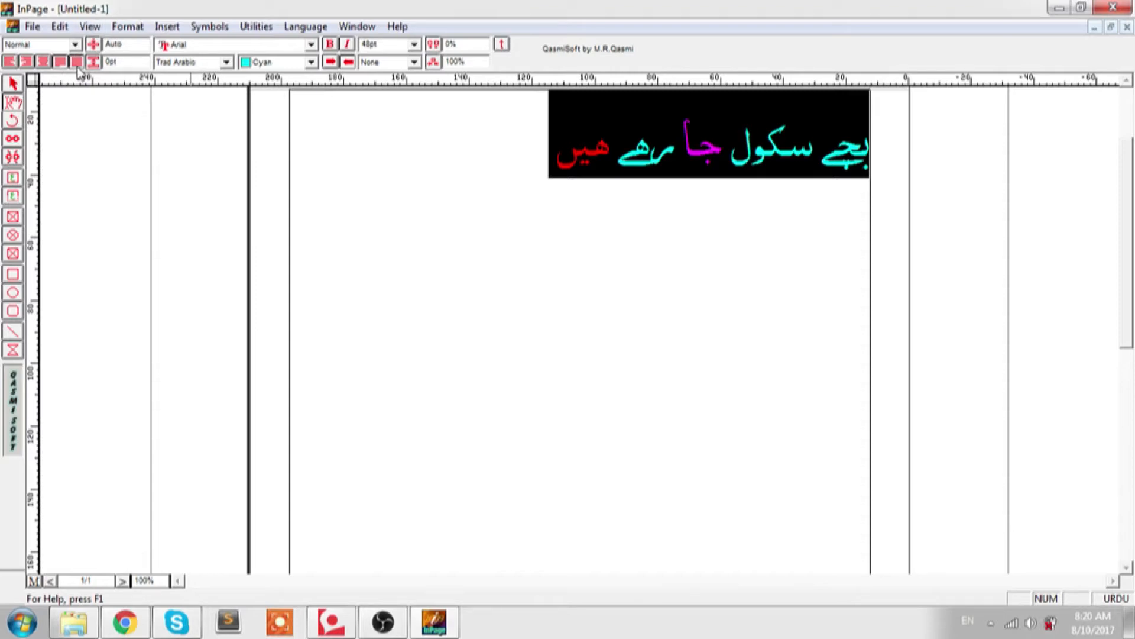
{"action": "left_click", "coordinate": [75, 63]}
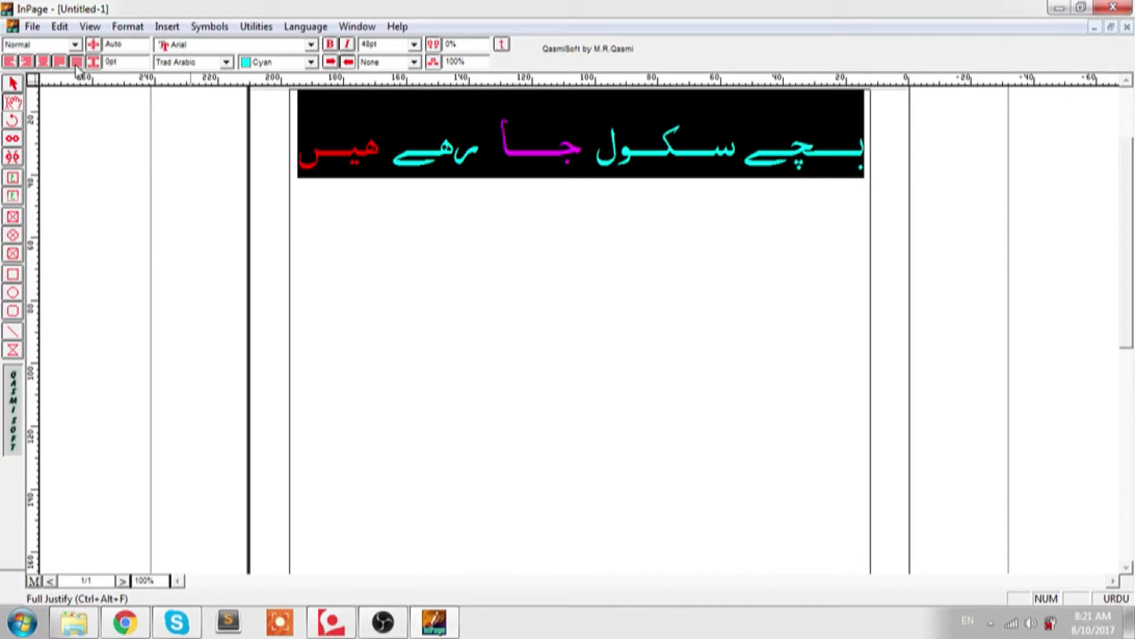
- Deselect the sentence by placing the text cursor in its last word
{"action": "left_click", "coordinate": [349, 153]}
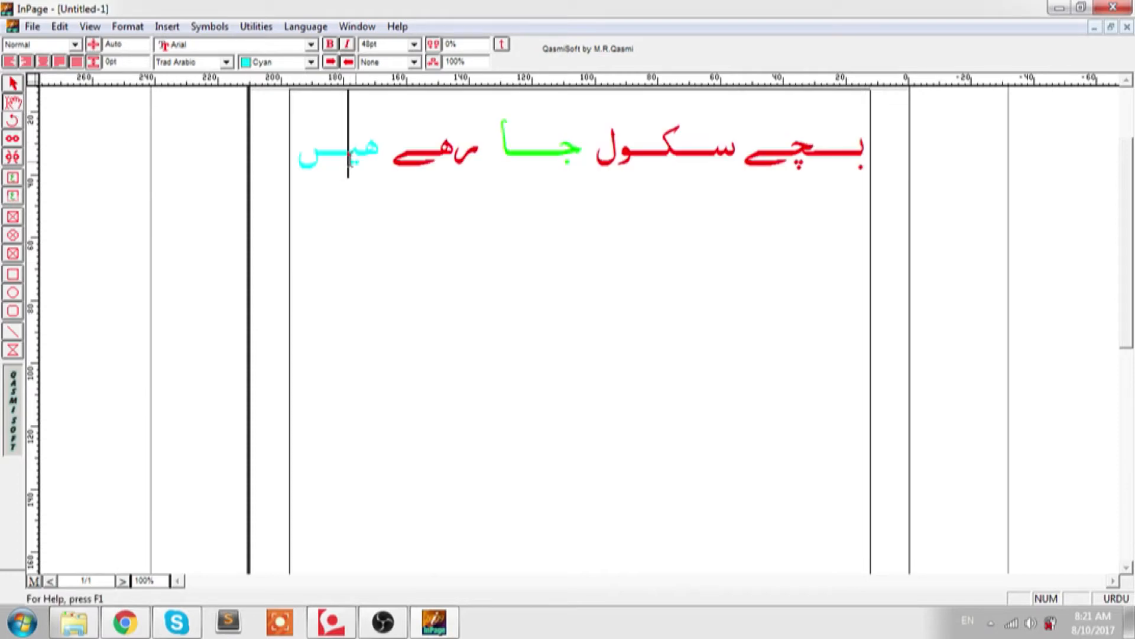
{"action": "left_click", "coordinate": [434, 201]}
{"action": "left_click", "coordinate": [659, 195]}
{"action": "left_click", "coordinate": [480, 202]}
{"action": "left_click", "coordinate": [363, 171]}
- Leave text editing and draw a rectangular picture box about 78 mm wide and 66 mm high below the sentence
{"action": "left_click", "coordinate": [13, 84]}
{"action": "left_click", "coordinate": [374, 165]}
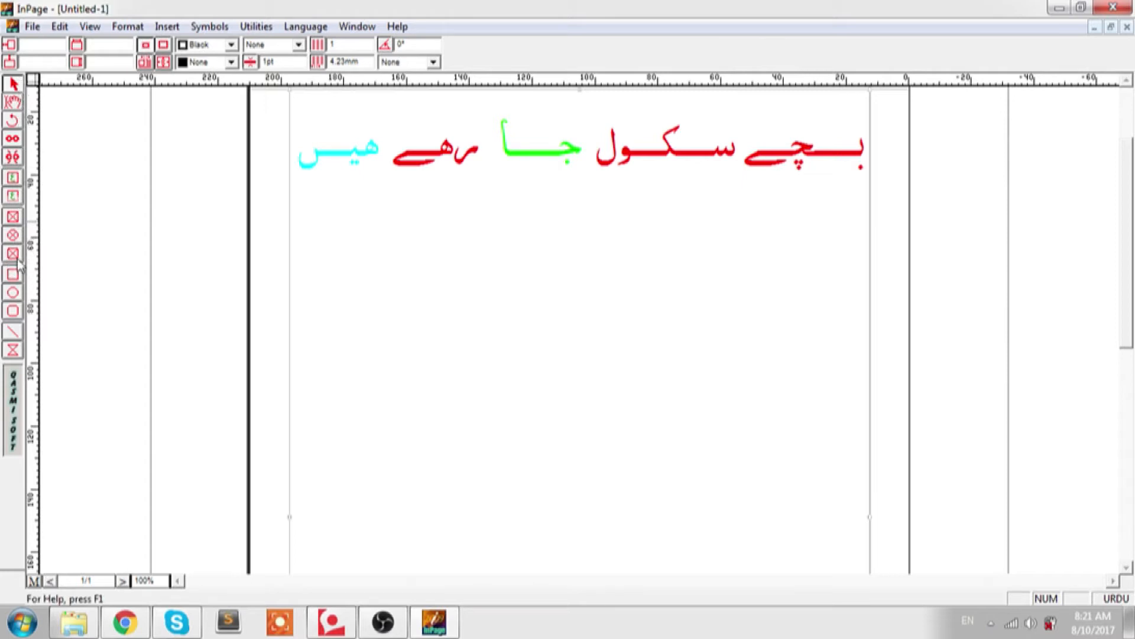
{"action": "left_click", "coordinate": [14, 220]}
{"action": "left_click_drag", "start_coordinate": [425, 227], "coordinate": [670, 436]}
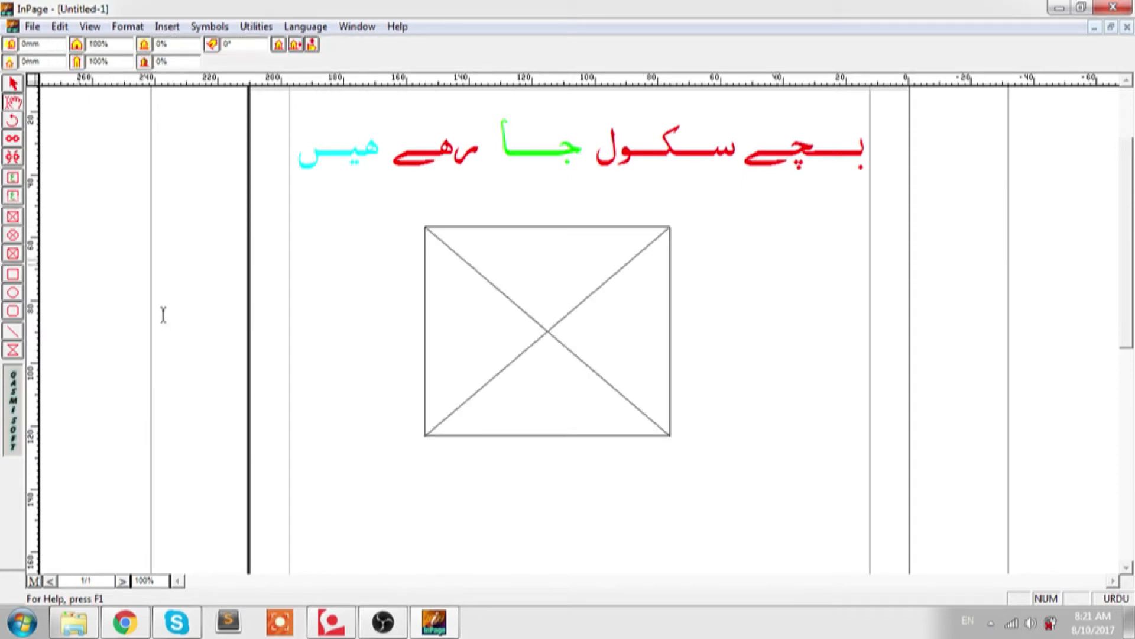
- Draw a rectangle about 45 by 58 mm beside the picture box and an ellipse about 56 by 30 mm beneath it
{"action": "left_click", "coordinate": [13, 274]}
{"action": "left_click_drag", "start_coordinate": [679, 245], "coordinate": [819, 427]}
{"action": "left_click", "coordinate": [13, 292]}
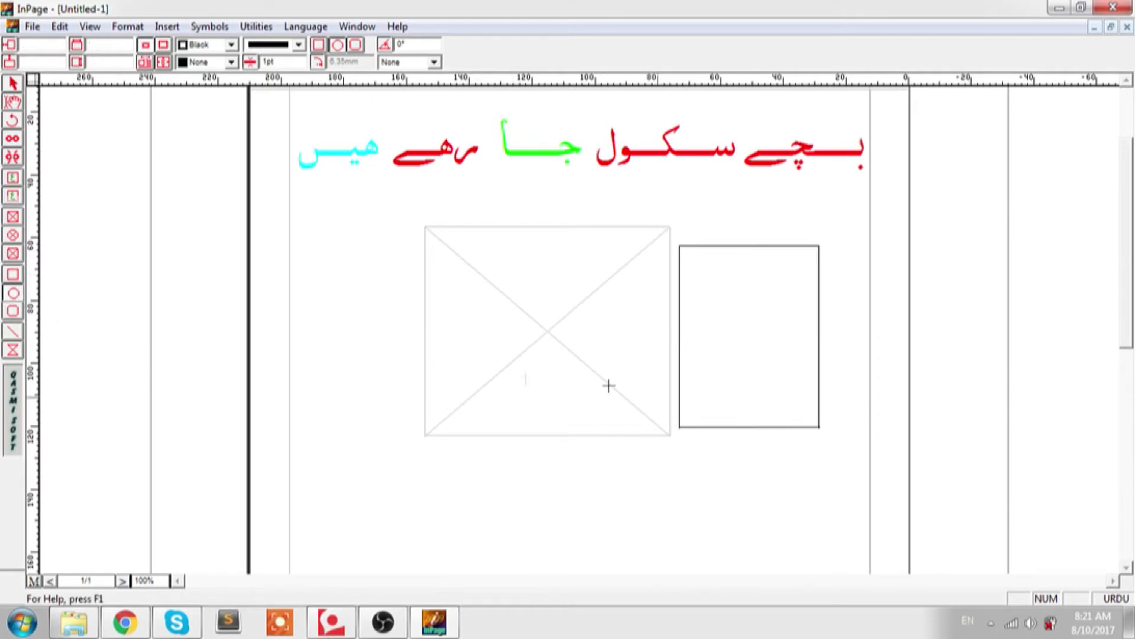
{"action": "left_click_drag", "start_coordinate": [532, 485], "coordinate": [618, 550]}
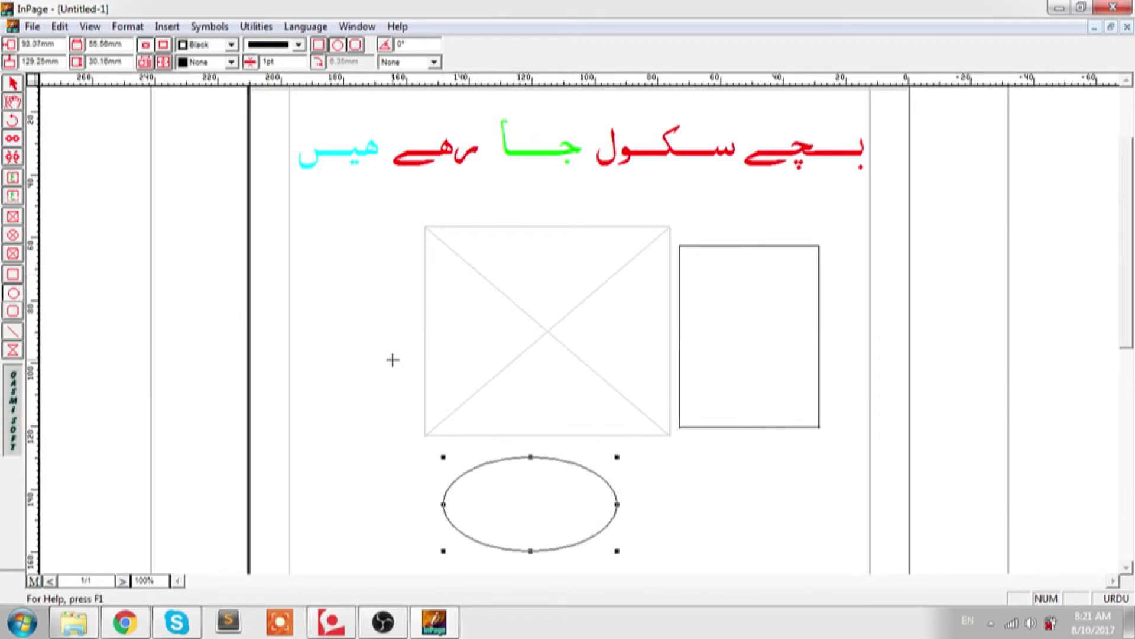
- Narrow the picture box to about 67 mm wide and move it just below the last words of the sentence
{"action": "left_click", "coordinate": [13, 83]}
{"action": "left_click_drag", "start_coordinate": [603, 334], "coordinate": [519, 303]}
{"action": "left_click", "coordinate": [684, 350]}
{"action": "left_click", "coordinate": [583, 291]}
{"action": "left_click_drag", "start_coordinate": [589, 288], "coordinate": [553, 289]}
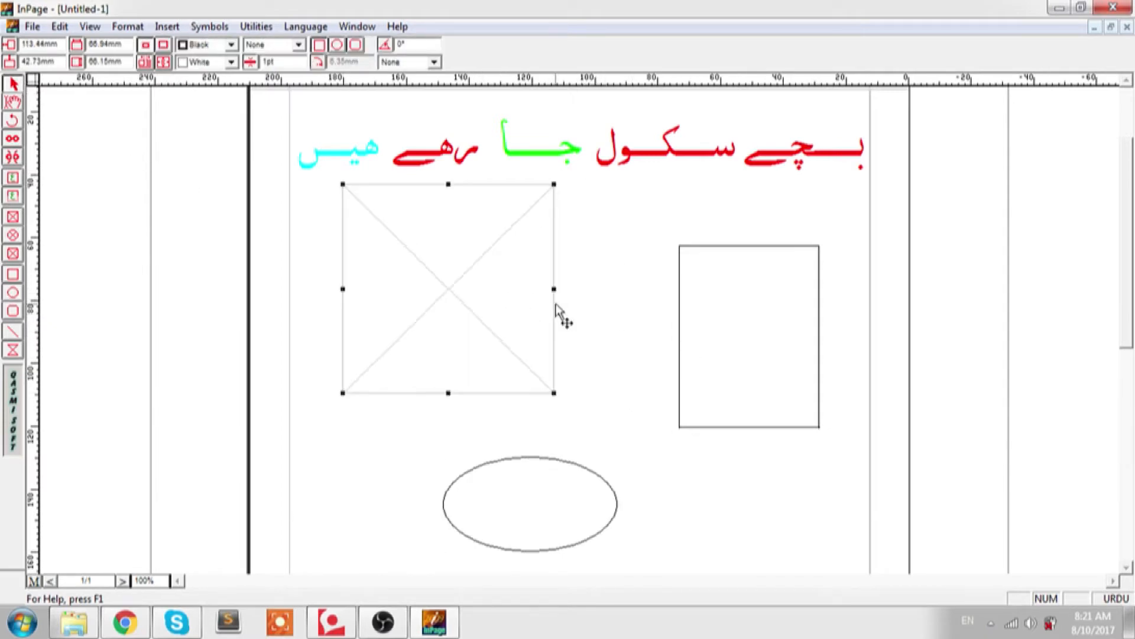
{"action": "left_click_drag", "start_coordinate": [555, 397], "coordinate": [519, 357]}
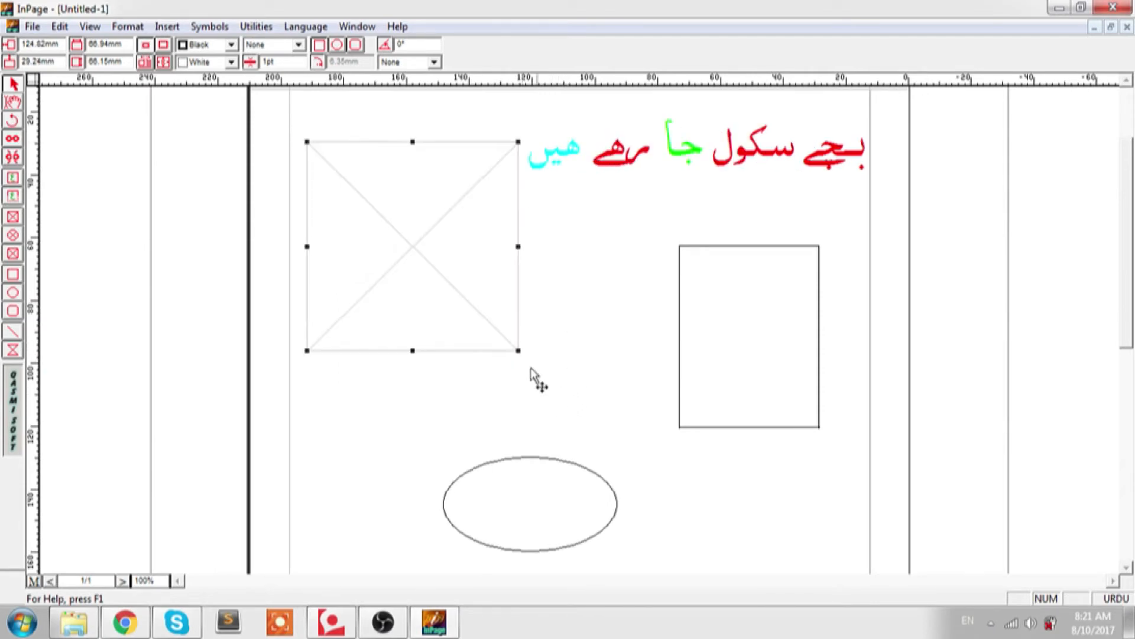
{"action": "left_click_drag", "start_coordinate": [463, 317], "coordinate": [473, 367]}
- Select the plain rectangle and reduce its height to about 43 mm
{"action": "left_click", "coordinate": [712, 342]}
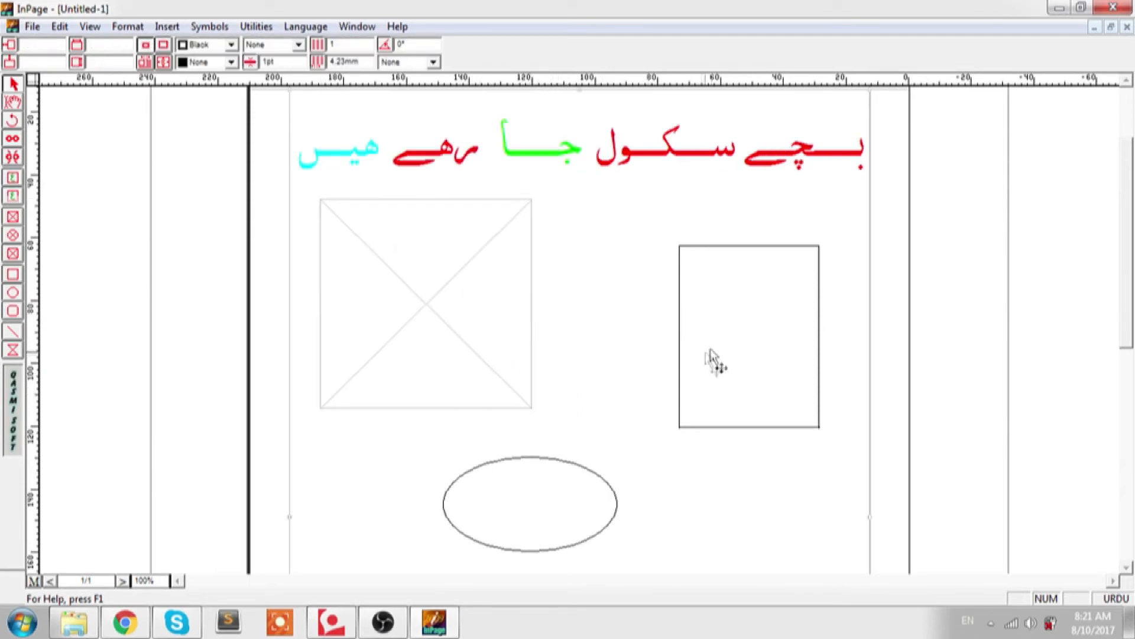
{"action": "left_click", "coordinate": [680, 377]}
{"action": "left_click_drag", "start_coordinate": [749, 427], "coordinate": [748, 350]}
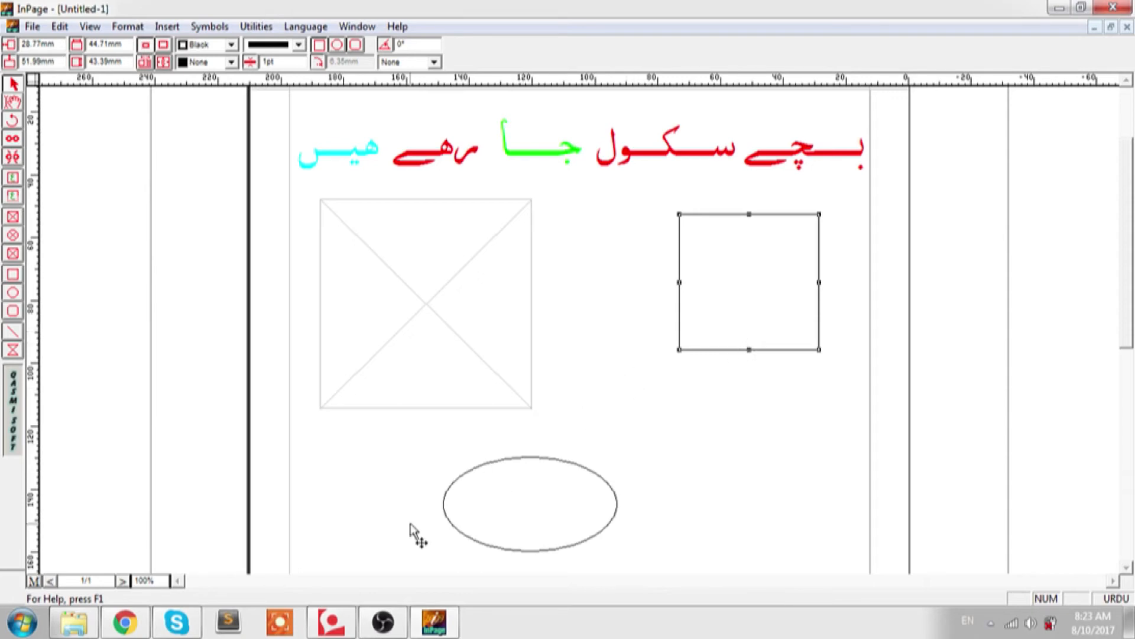
- Switch to OBS Studio
{"action": "left_click", "coordinate": [401, 618]}
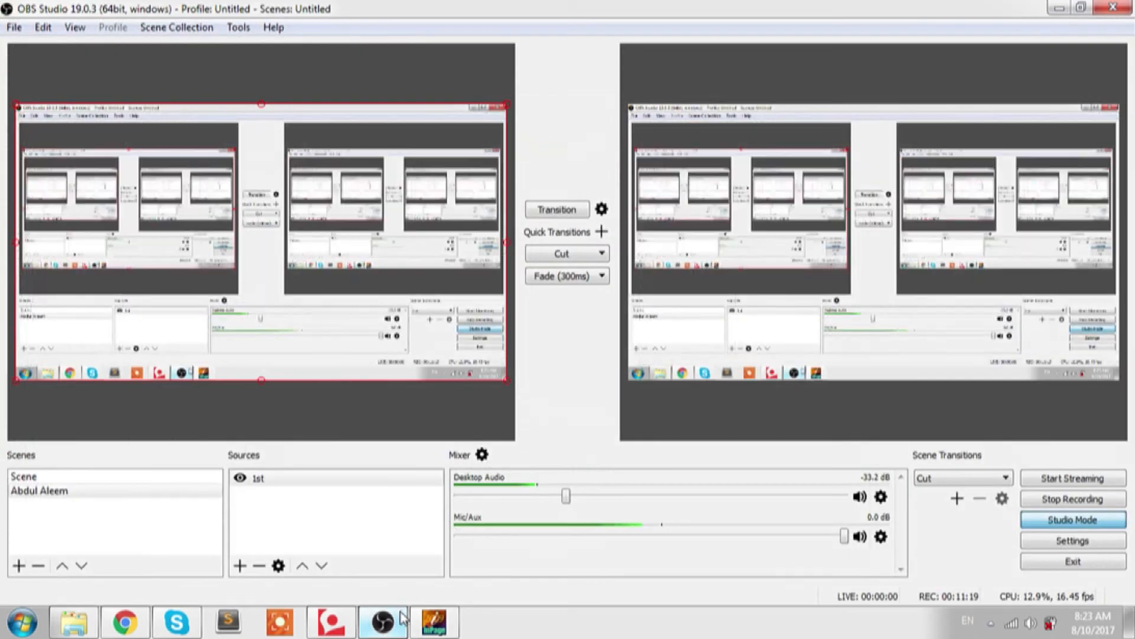